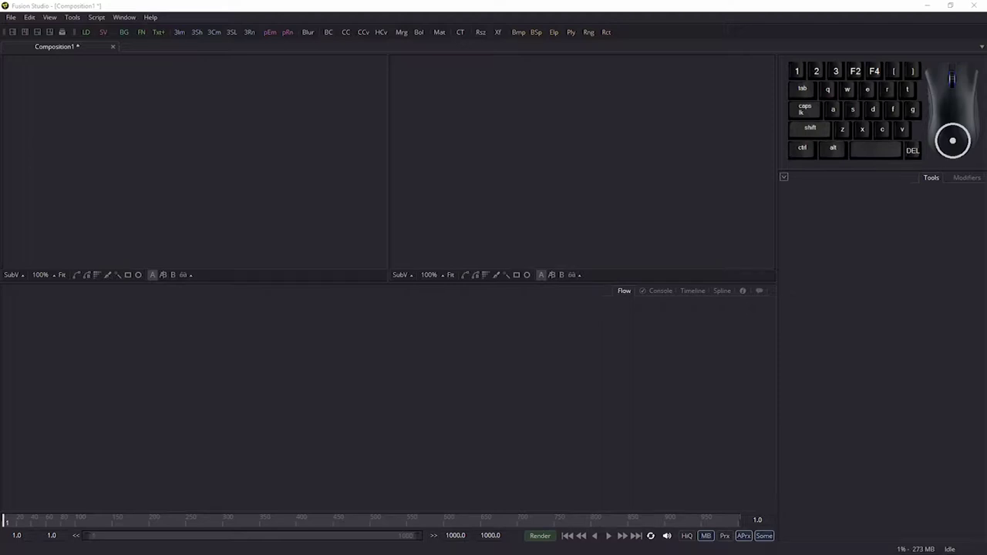
pyautogui.moveTo(206, 396)
pyautogui.mouseDown()
pyautogui.moveTo(131, 139)
pyautogui.moveTo(91, 46)
pyautogui.mouseUp()
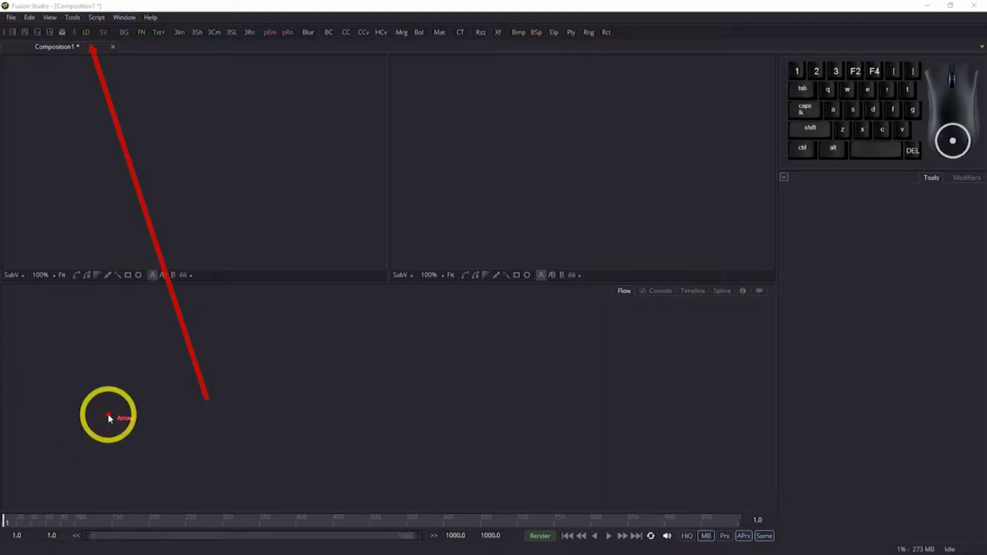
pyautogui.press('Escape')
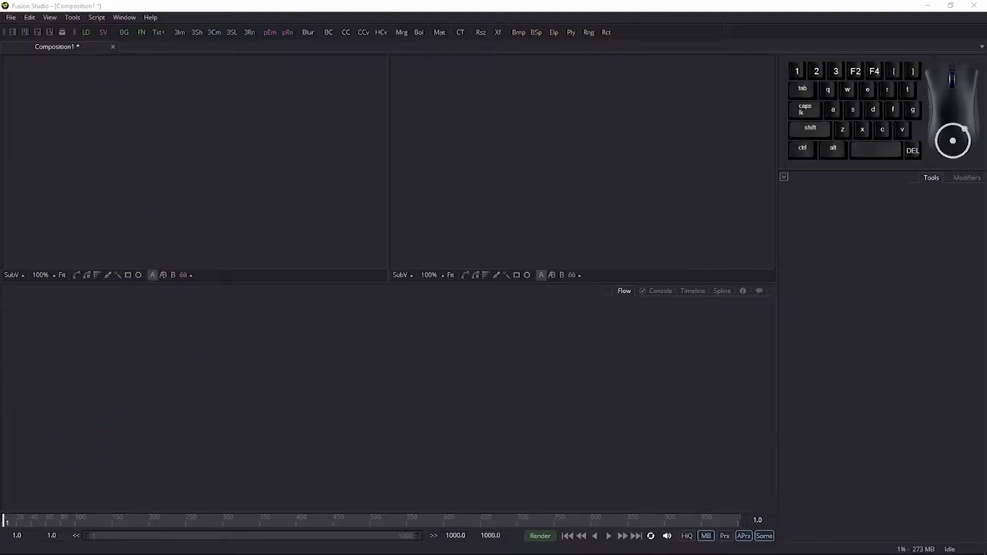
# Step: Load the clip 012096635-gladiator_H264_420.mov from the 50-Footage folder into the flow
pyautogui.hotkey('alt', 'Tab')
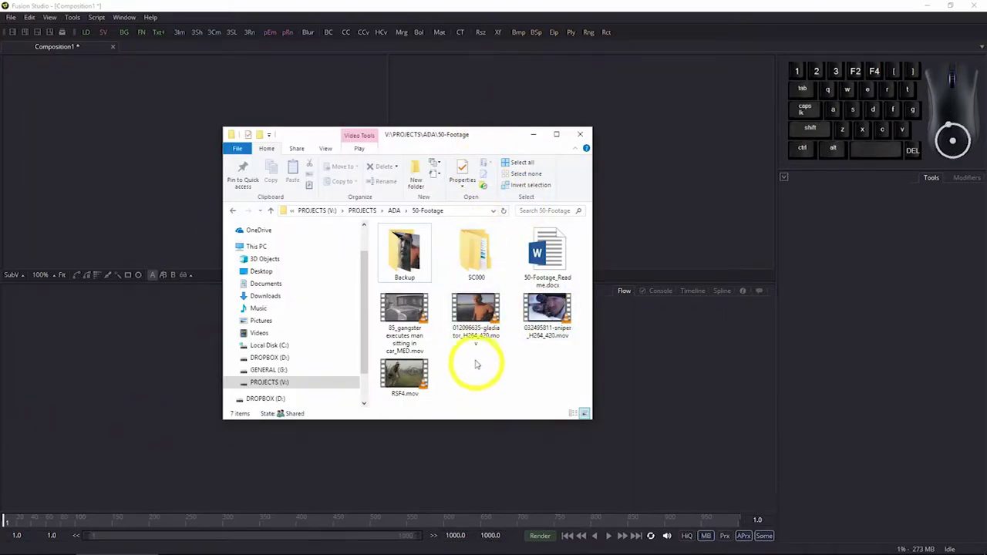
pyautogui.click(479, 313)
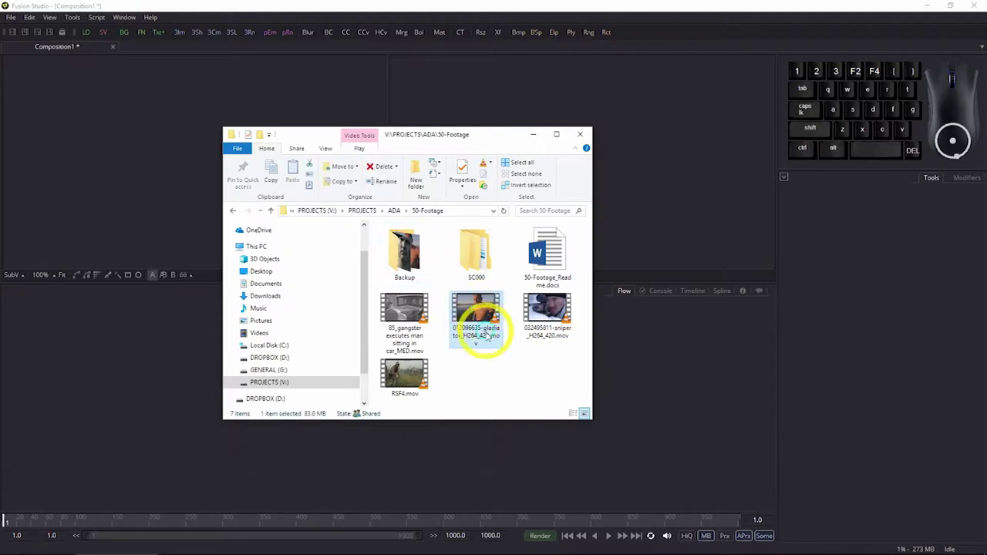
pyautogui.moveTo(491, 328); pyautogui.dragTo(105, 354)
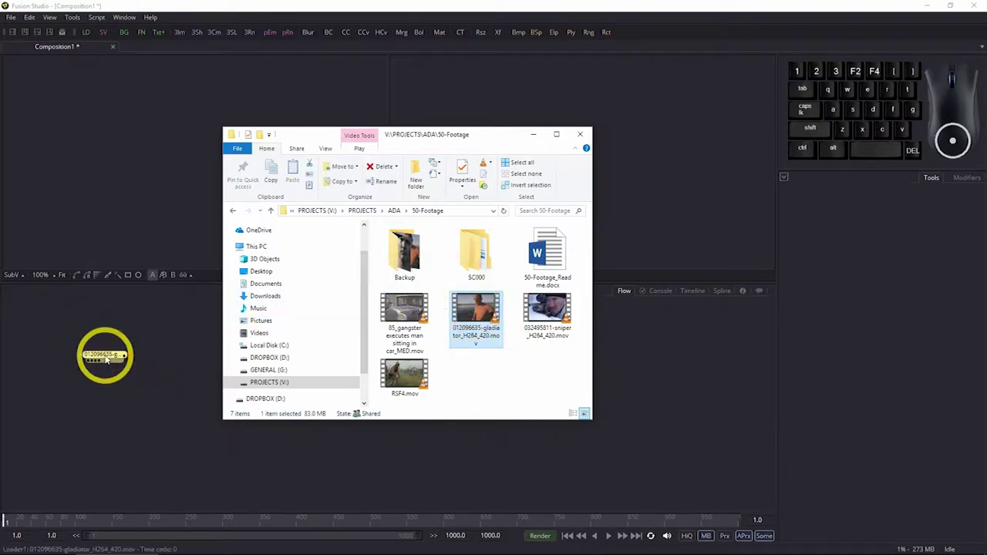
pyautogui.click(533, 134)
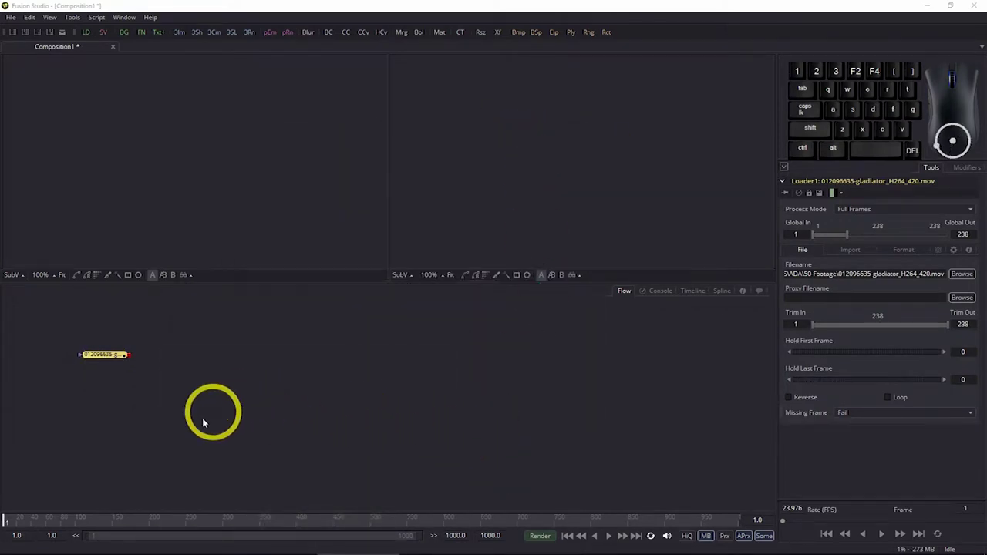
# Step: Reposition the gladiator loader node in the flow and rename it Gladiator1
pyautogui.moveTo(108, 360); pyautogui.dragTo(186, 346)
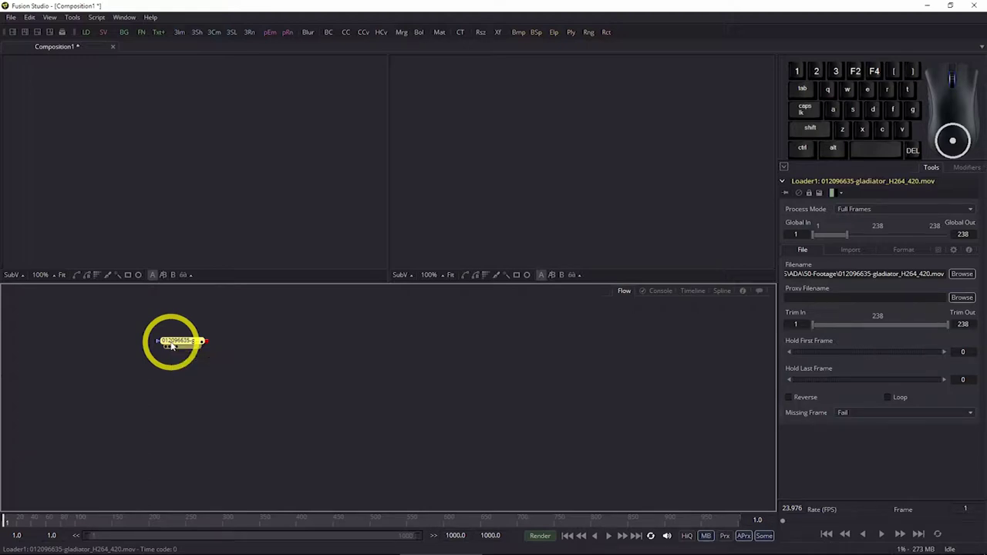
pyautogui.press('F2')
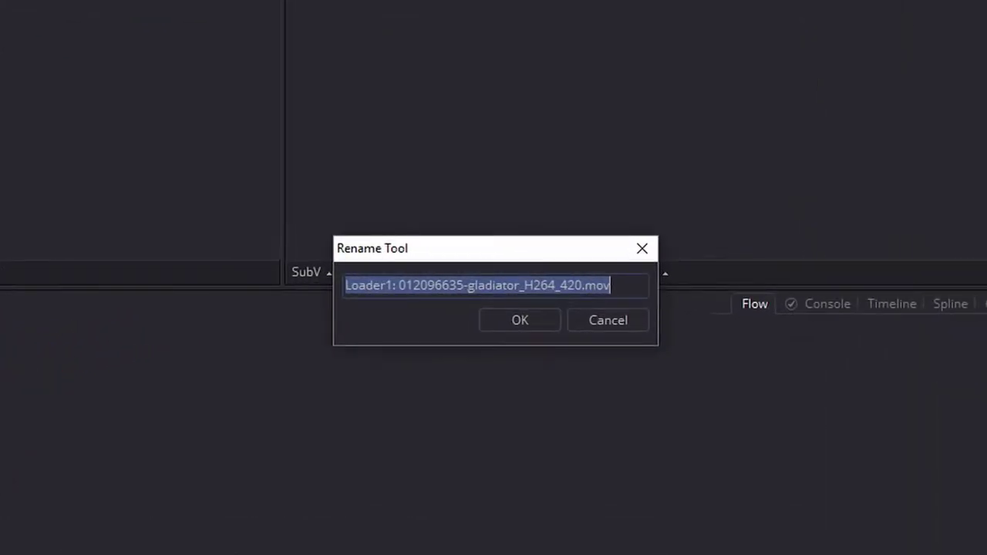
pyautogui.write('Gladiator1')
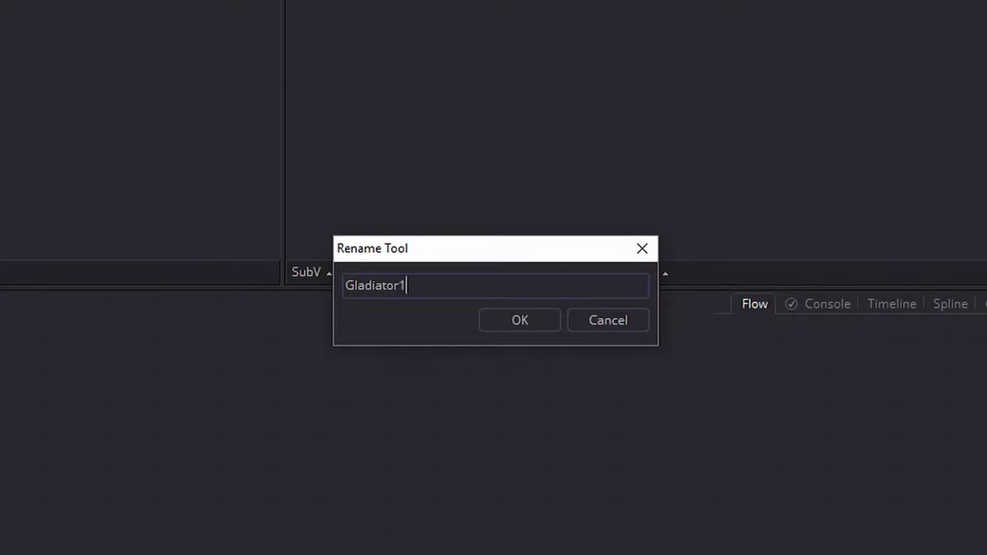
pyautogui.press('Return')
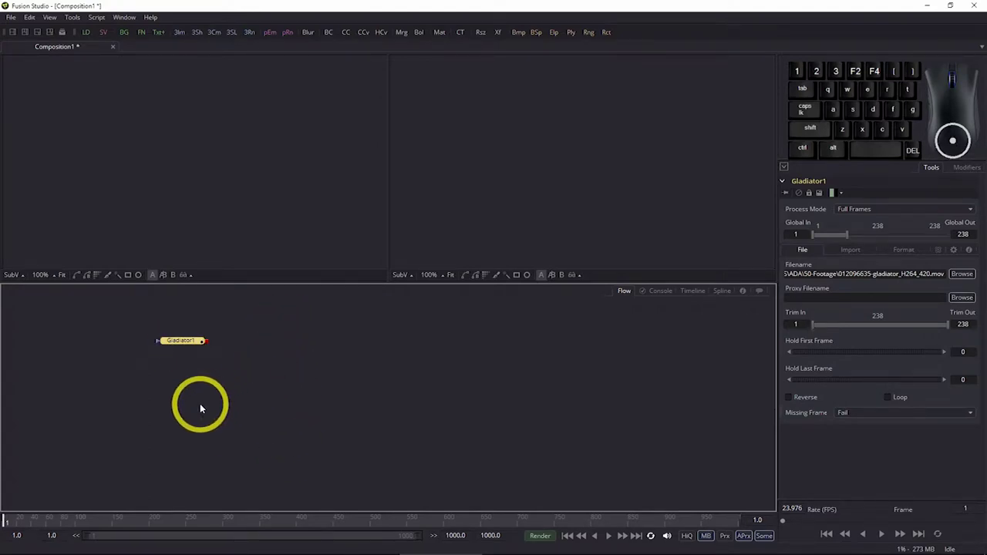
# Step: Show the Gladiator1 node in the first viewer and fit the image to that viewer
pyautogui.press('1')
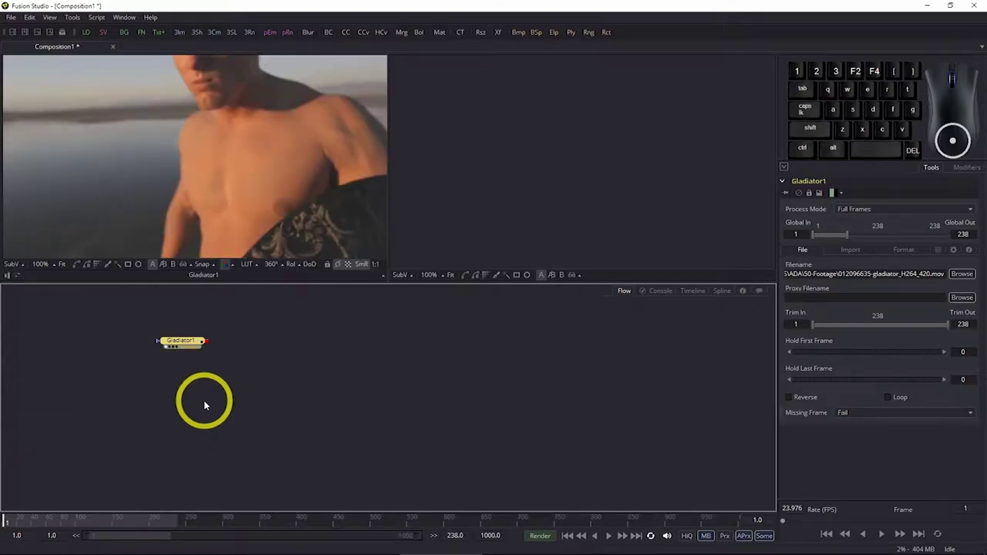
pyautogui.click(62, 265)
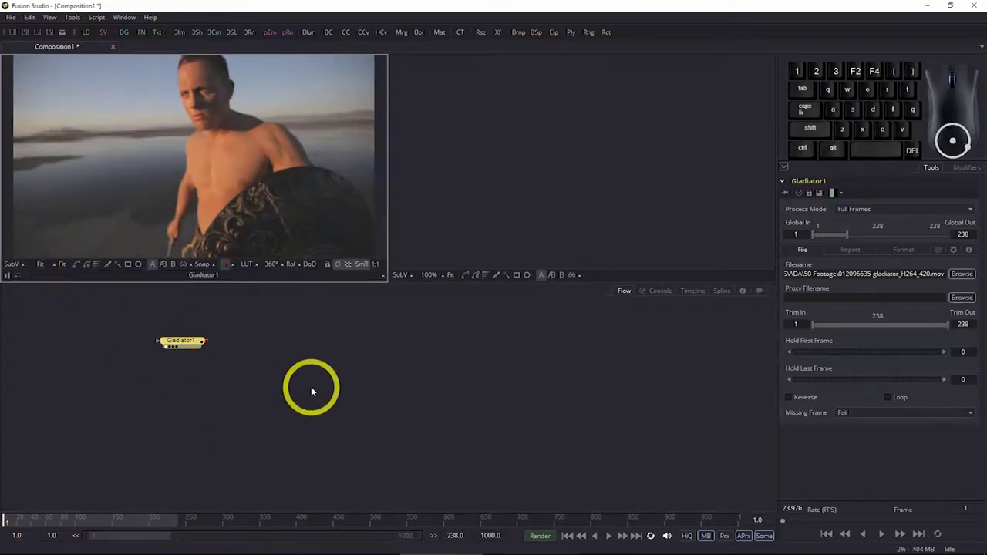
pyautogui.click(256, 448)
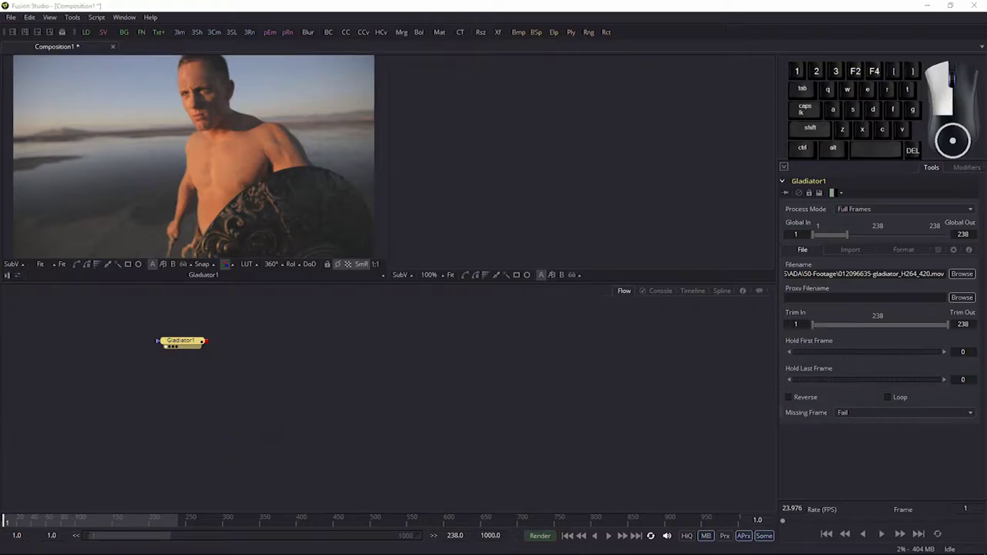
# Step: Set the composition's global end time to 238 to match the length of the clip
pyautogui.moveTo(209, 374)
pyautogui.mouseDown()
pyautogui.moveTo(458, 514)
pyautogui.moveTo(445, 527)
pyautogui.mouseUp()
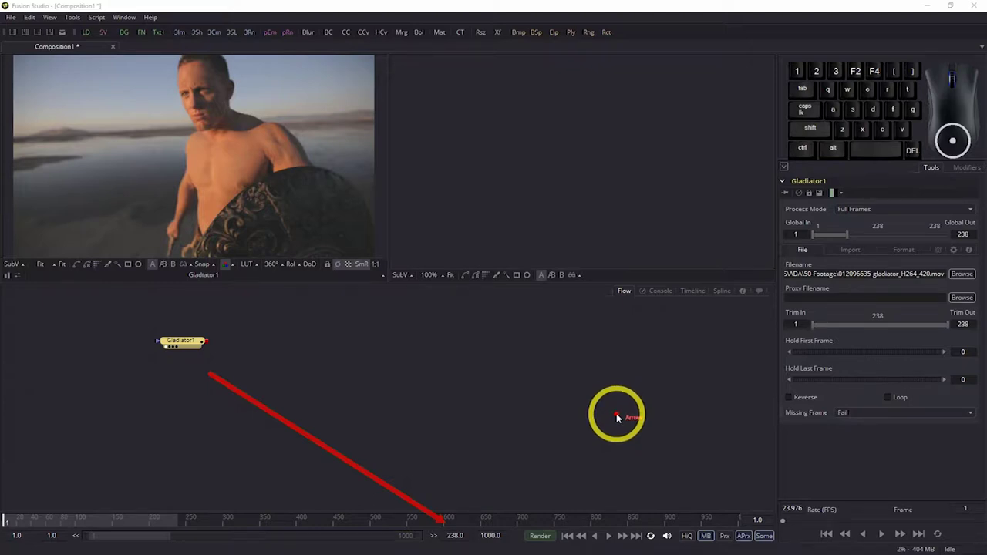
pyautogui.click(494, 535)
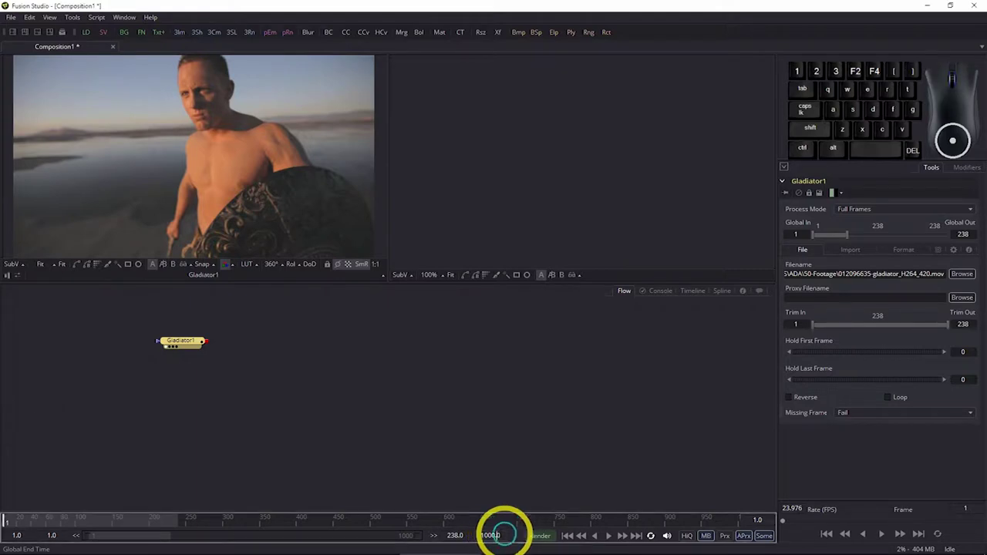
pyautogui.moveTo(503, 535); pyautogui.dragTo(461, 532)
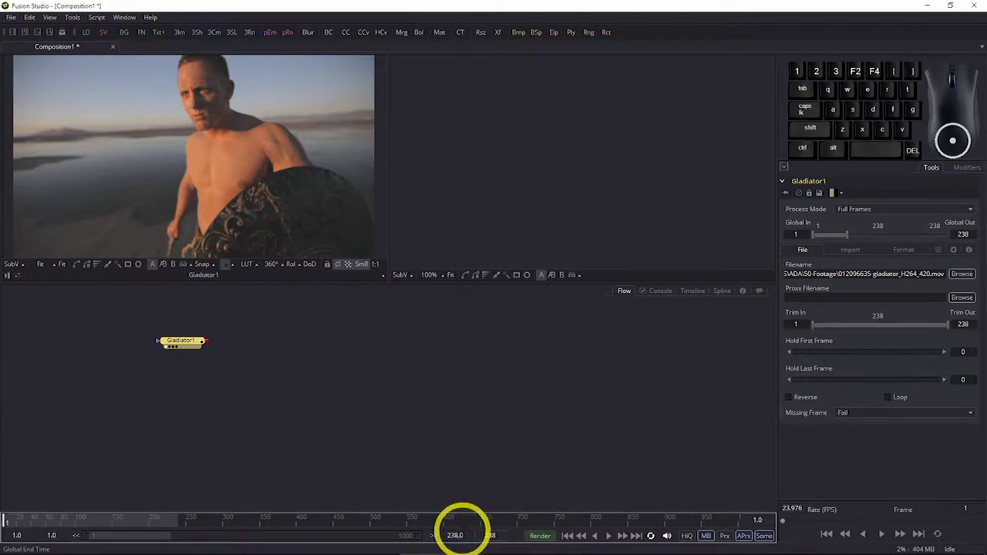
pyautogui.write('238')
pyautogui.press('Return')
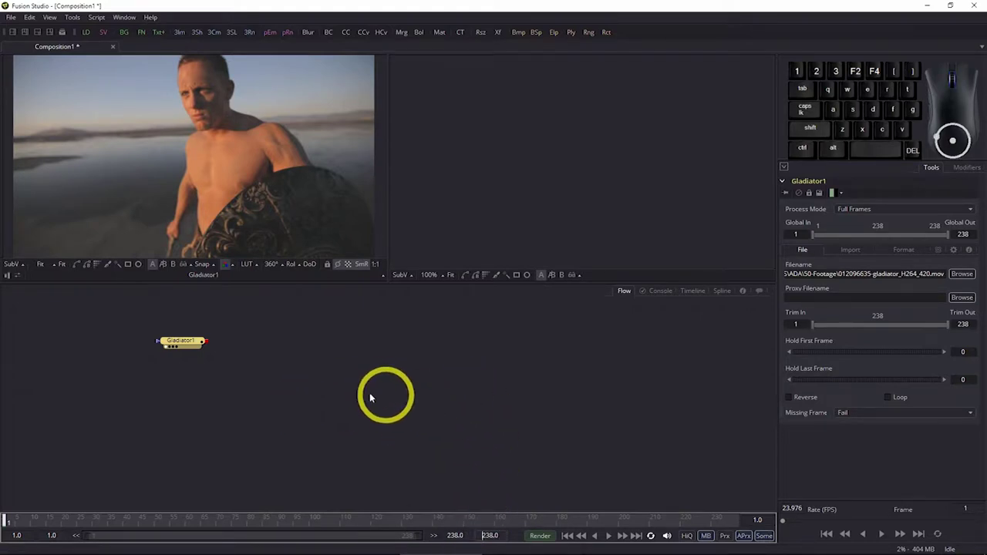
# Step: Turn off motion blur and auto proxy, and enable proxy mode with the ratio left at 3
pyautogui.moveTo(185, 341); pyautogui.dragTo(185, 338)
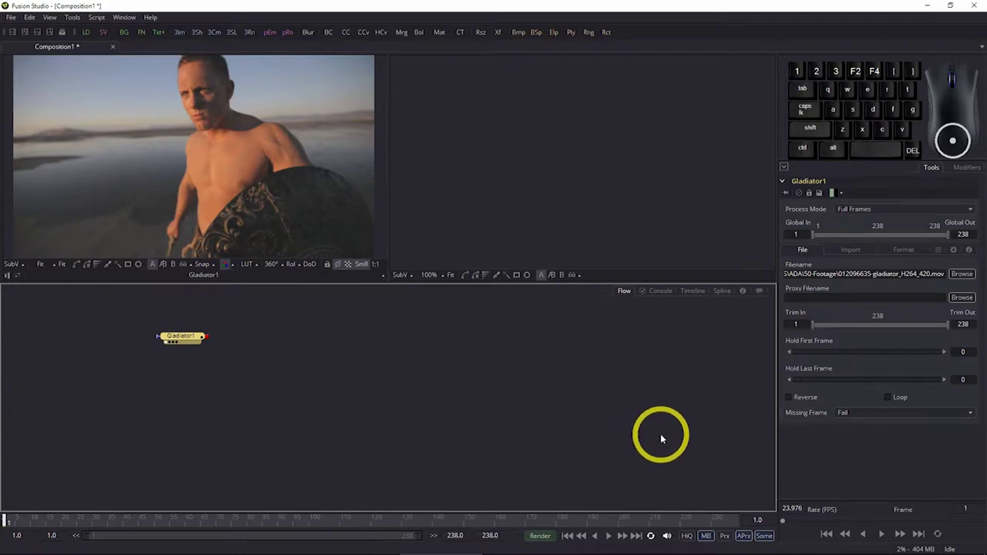
pyautogui.click(706, 536)
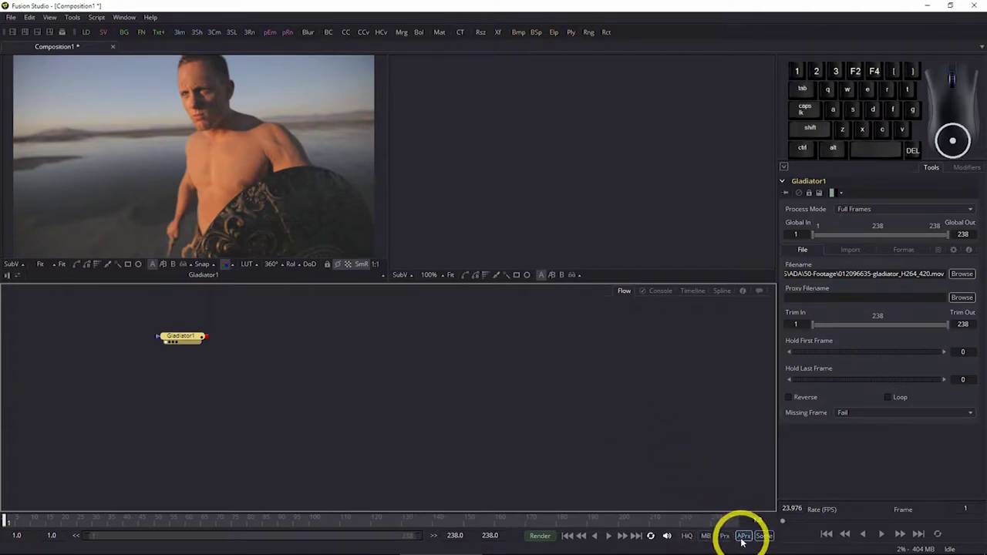
pyautogui.click(725, 537)
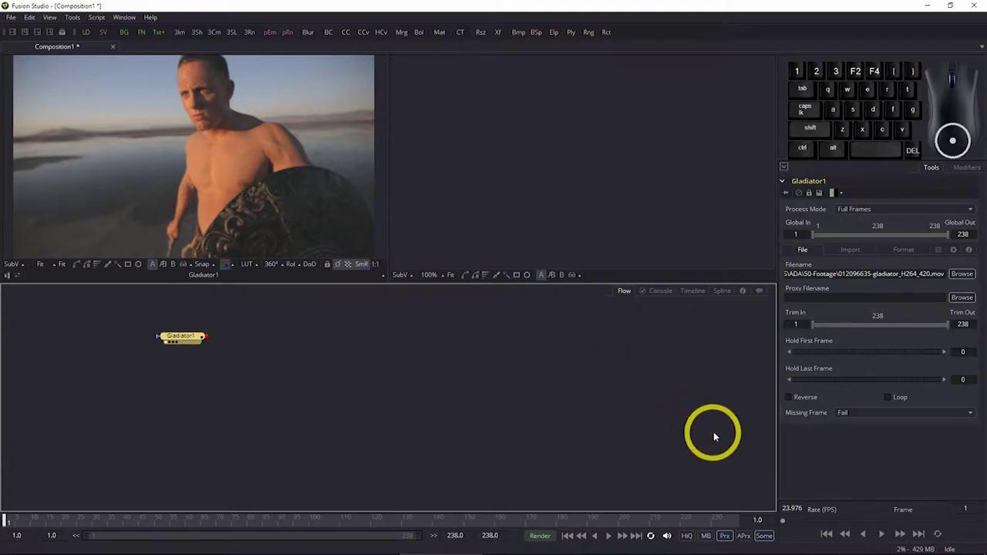
pyautogui.rightClick(728, 537)
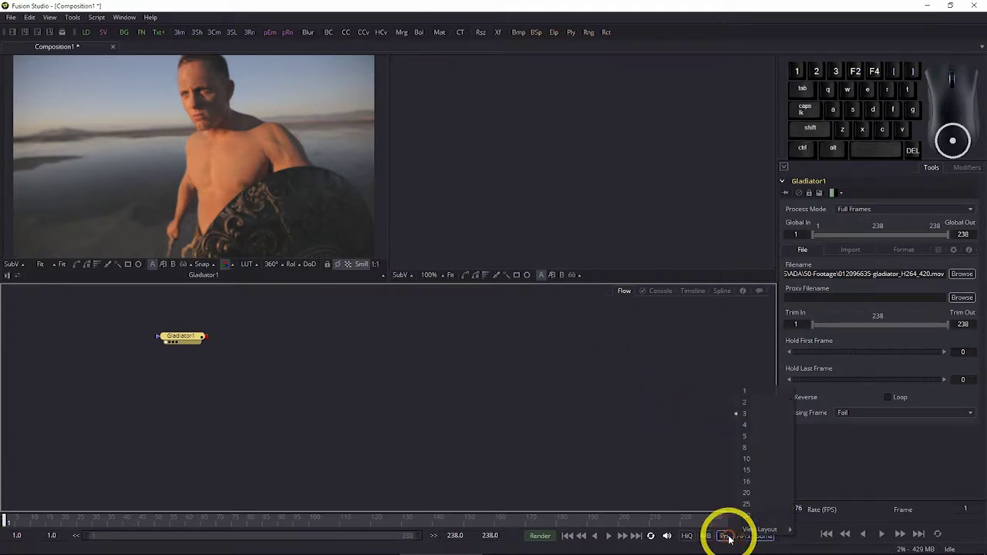
pyautogui.click(430, 432)
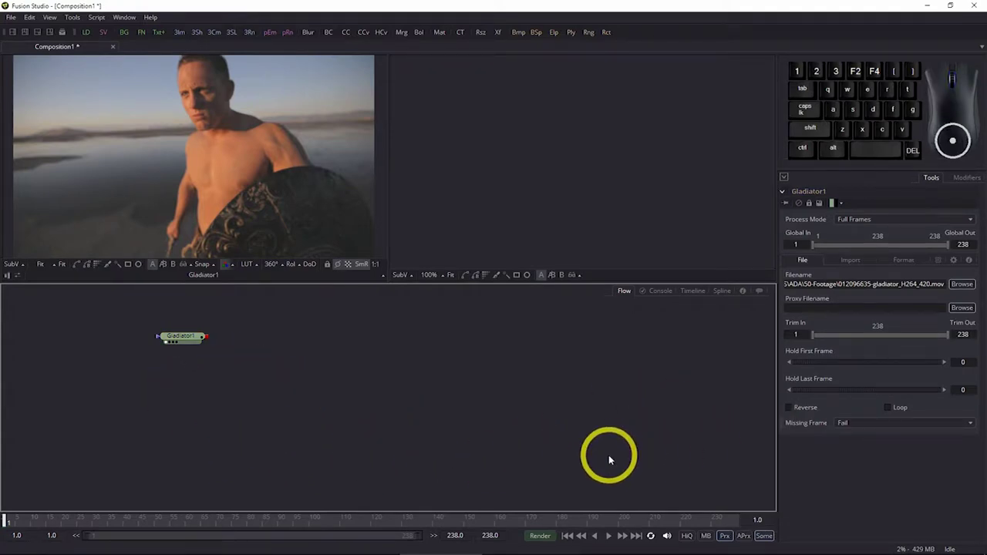
# Step: Start playback of the gladiator clip and enlarge the first viewer in height and width
pyautogui.click(608, 535)
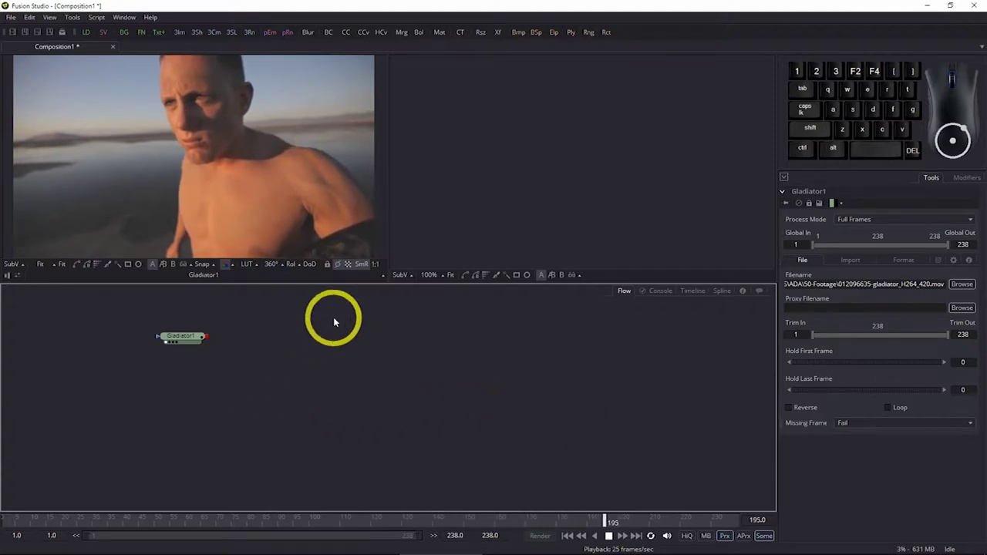
pyautogui.moveTo(353, 283); pyautogui.dragTo(351, 344)
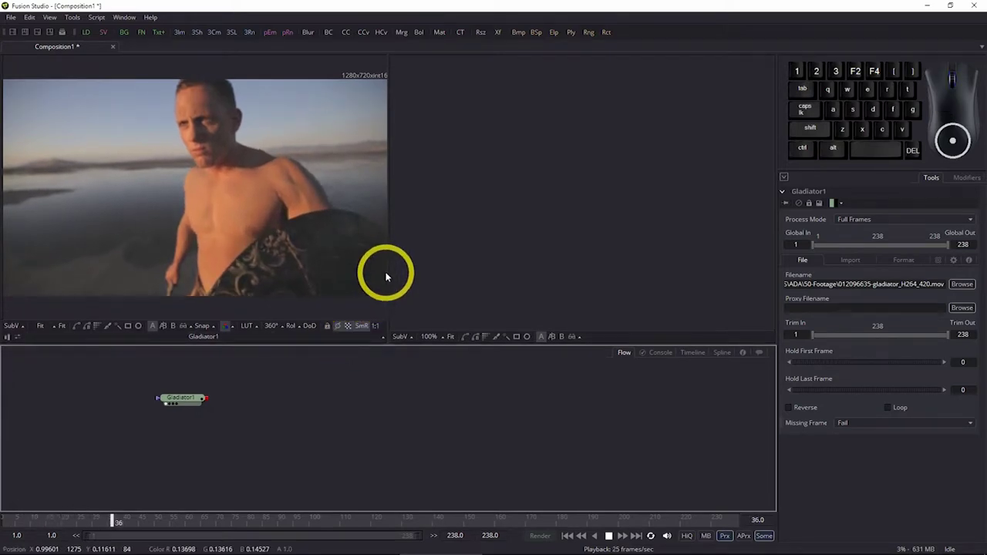
pyautogui.moveTo(388, 276); pyautogui.dragTo(423, 270)
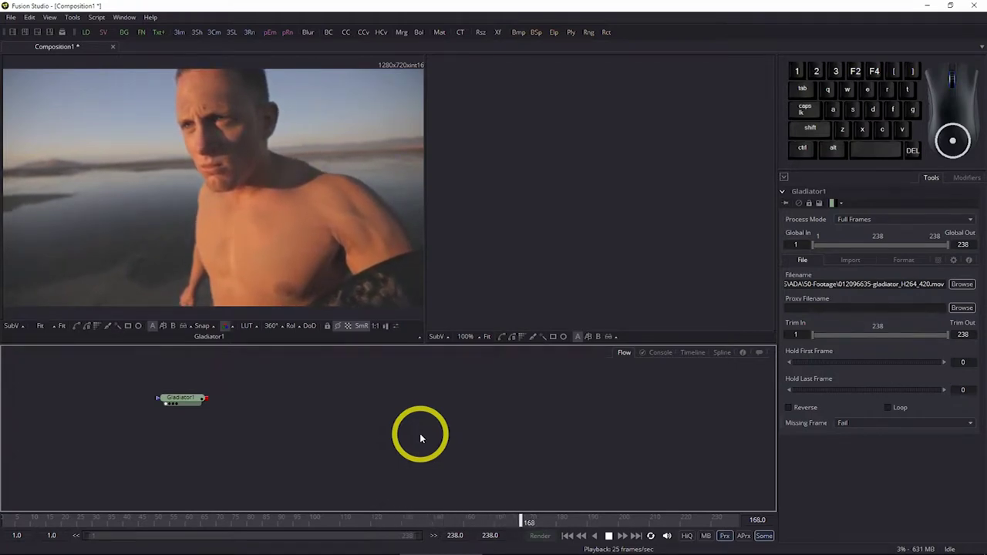
# Step: Stop playback and scrub the playhead back to frame 95
pyautogui.click(609, 536)
pyautogui.moveTo(582, 527); pyautogui.dragTo(294, 531)
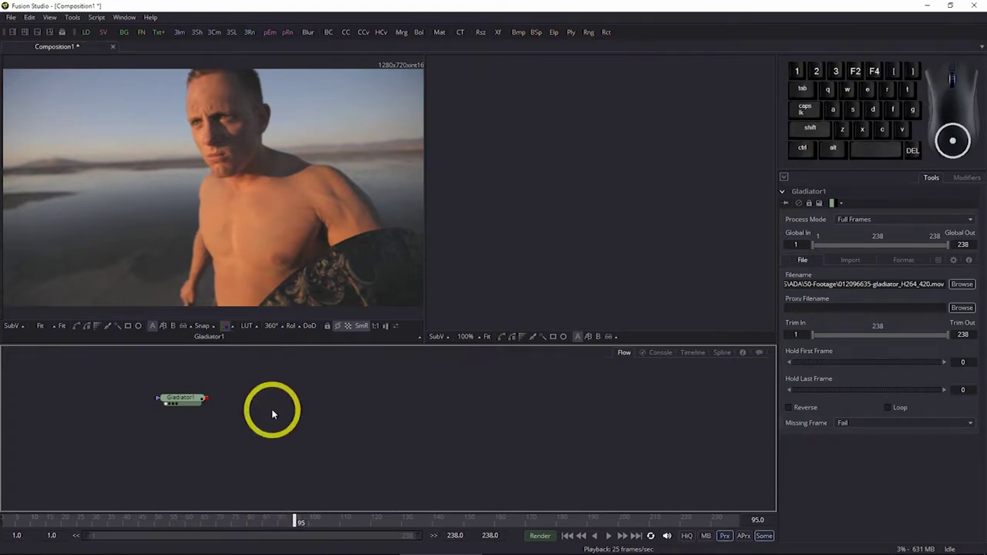
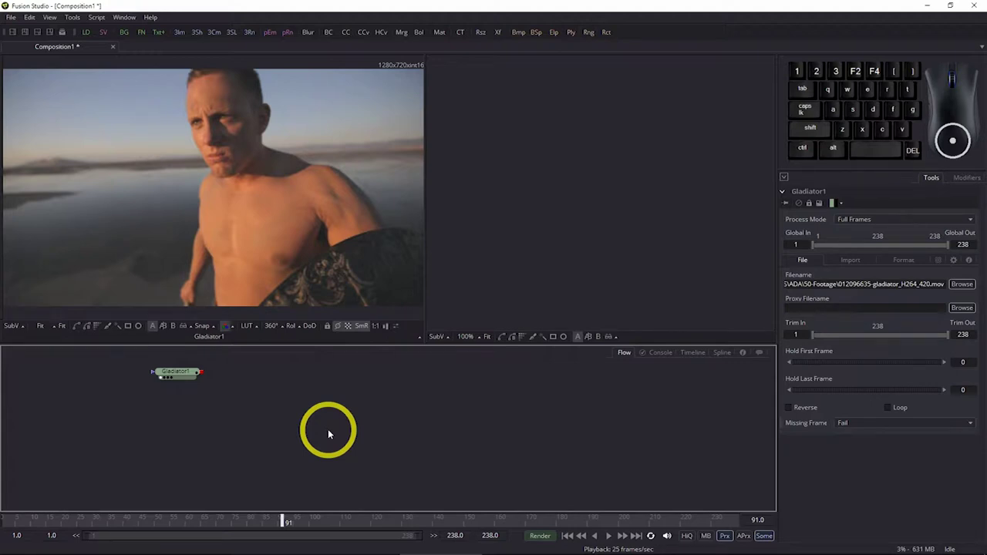
# Step: Step frame by frame backward to frame 77 and forward to frame 85 to examine the gladiator's motion
pyautogui.press('[')
pyautogui.press('[')
pyautogui.press('[')
pyautogui.press('[')
pyautogui.press('[')
pyautogui.press('[')
pyautogui.press('[')
pyautogui.press('[')
pyautogui.press('[')
pyautogui.press('[')
pyautogui.press('[')
pyautogui.press('[')
pyautogui.press('[')
pyautogui.press('[')
pyautogui.press('[')
pyautogui.press('[')
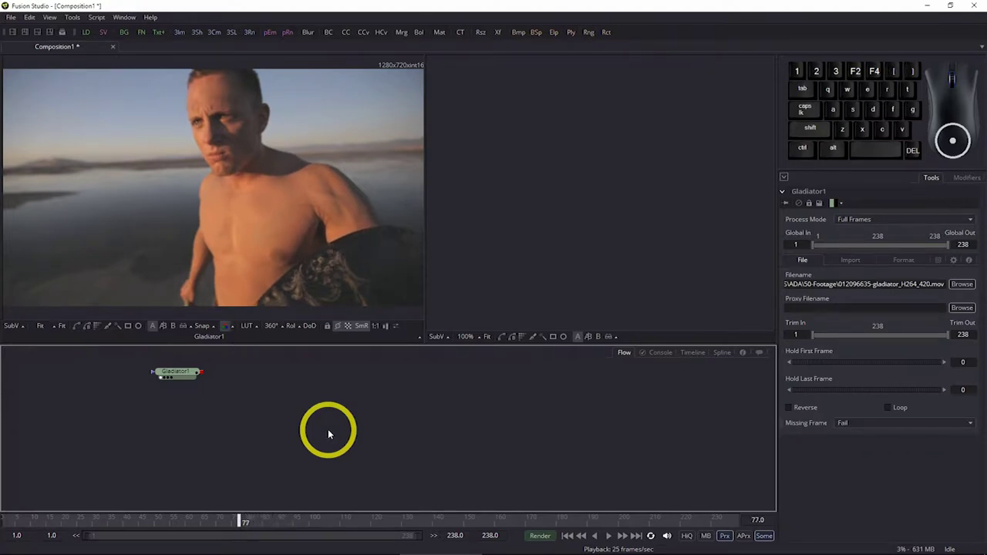
pyautogui.press(']')
pyautogui.press(']')
pyautogui.press(']')
pyautogui.press(']')
pyautogui.press(']')
pyautogui.press(']')
pyautogui.press(']')
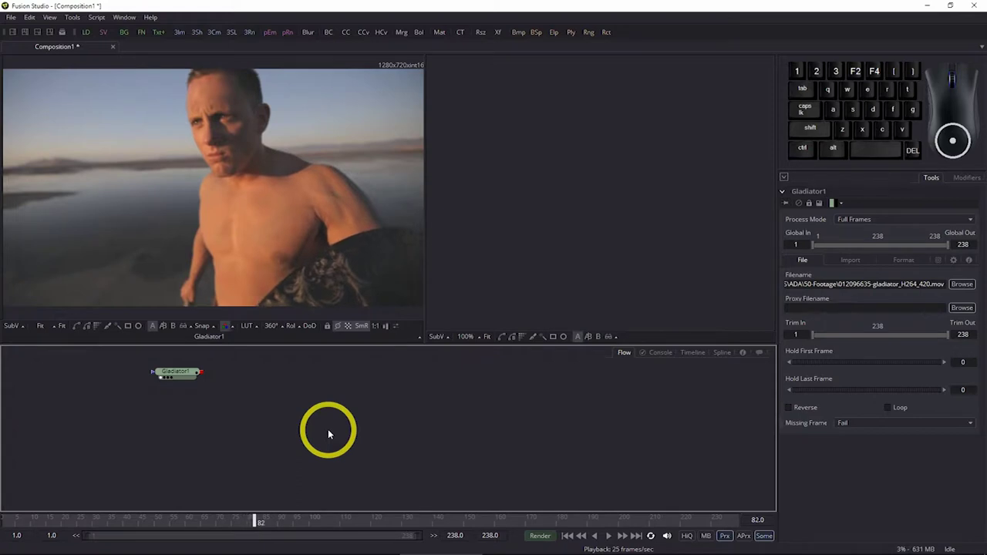
pyautogui.press('[')
pyautogui.press(']')
pyautogui.press(']')
pyautogui.press(']')
pyautogui.press(']')
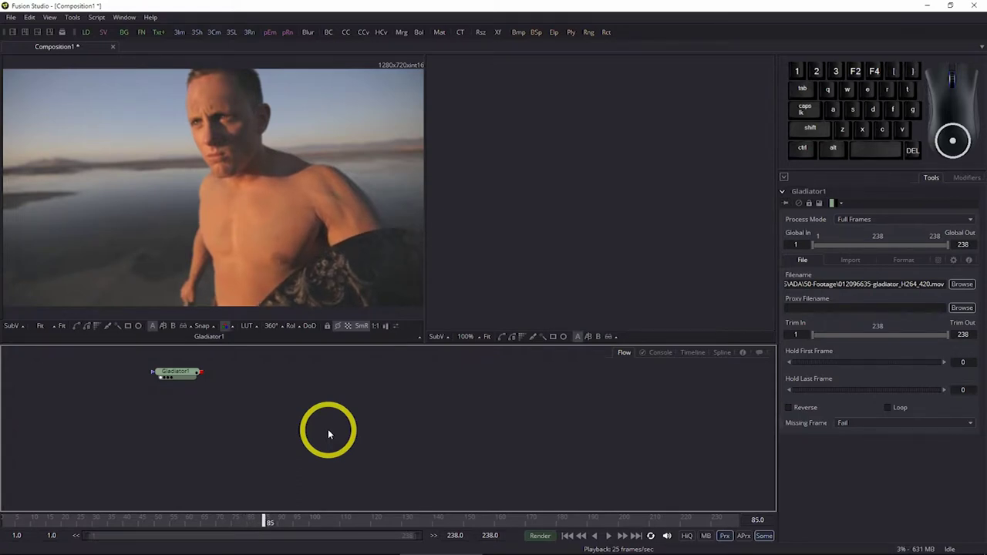
# Step: Set the first viewer's zoom to 100% and center it on the gladiator's torso and shield
pyautogui.click(40, 326)
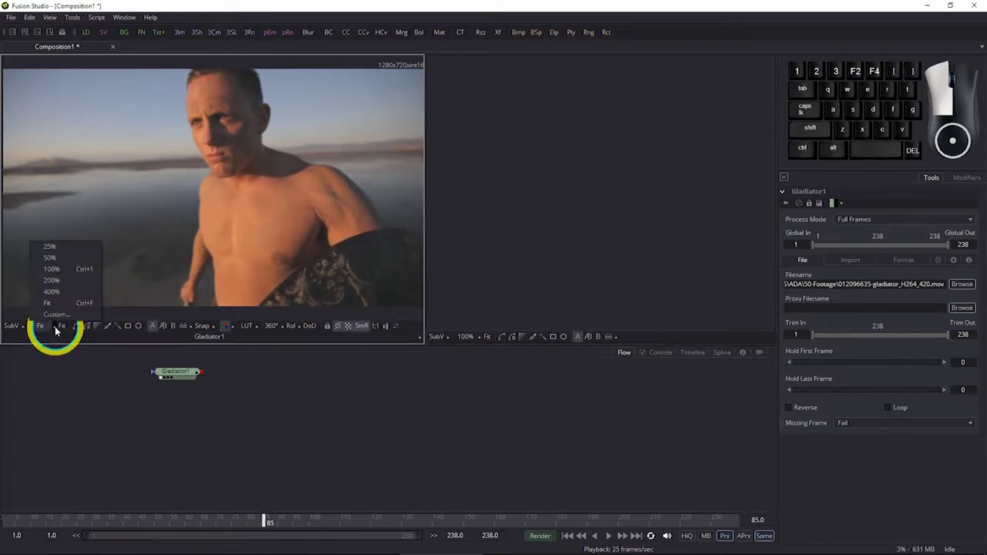
pyautogui.click(50, 270)
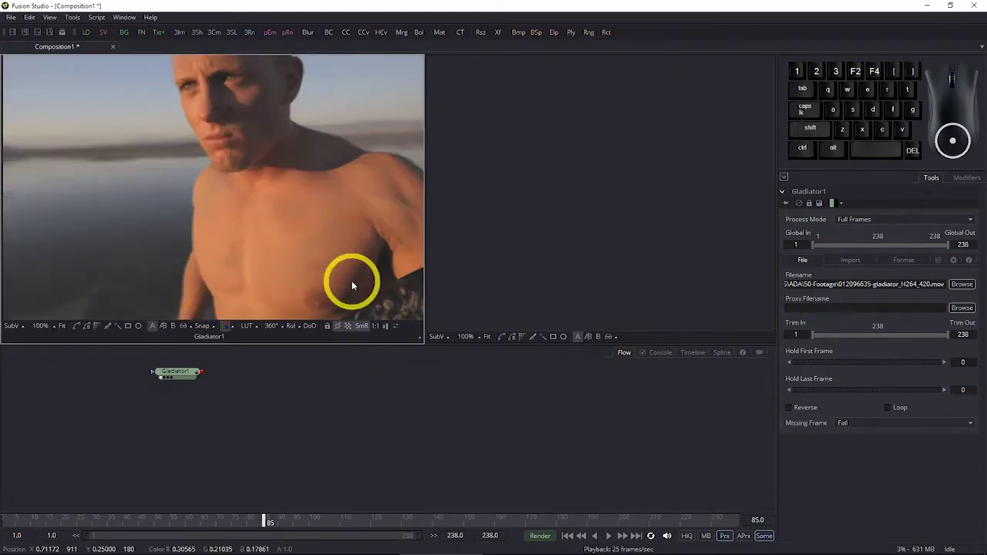
pyautogui.moveTo(351, 278); pyautogui.dragTo(213, 214)
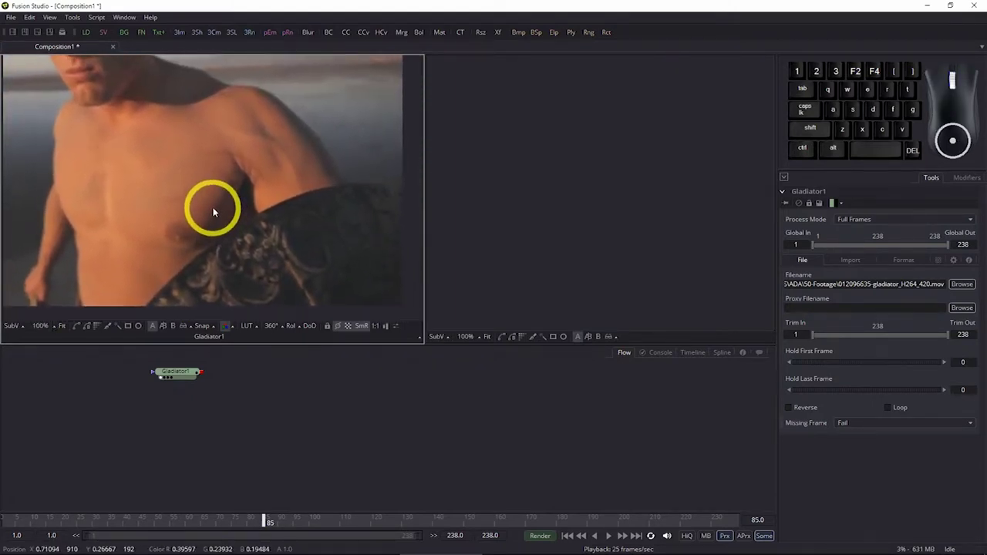
pyautogui.moveTo(298, 246); pyautogui.dragTo(320, 239)
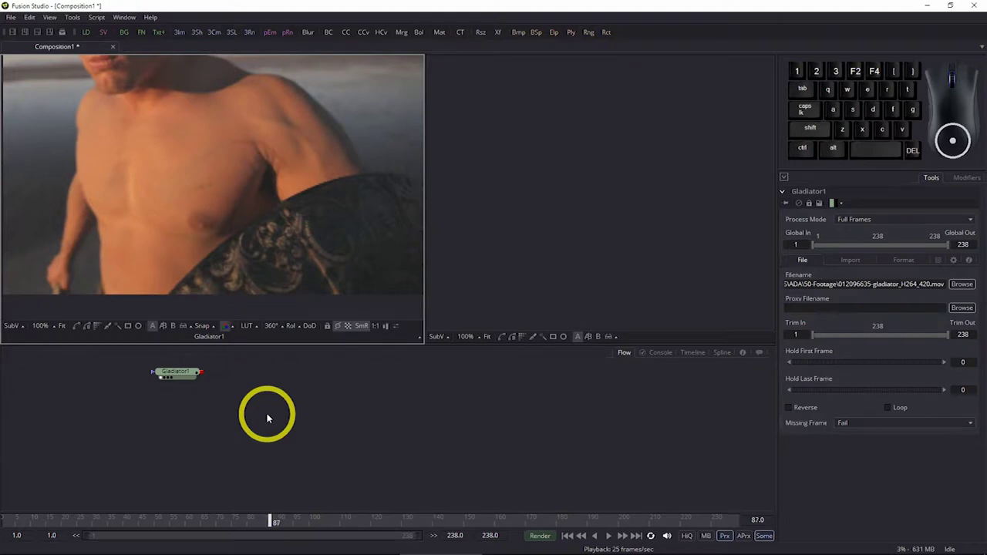
# Step: Step backward frame by frame to frame 80 to examine the shield at full size
pyautogui.press('[')
pyautogui.press('[')
pyautogui.press('[')
pyautogui.press('[')
pyautogui.press('[')
pyautogui.press('[')
pyautogui.press('[')
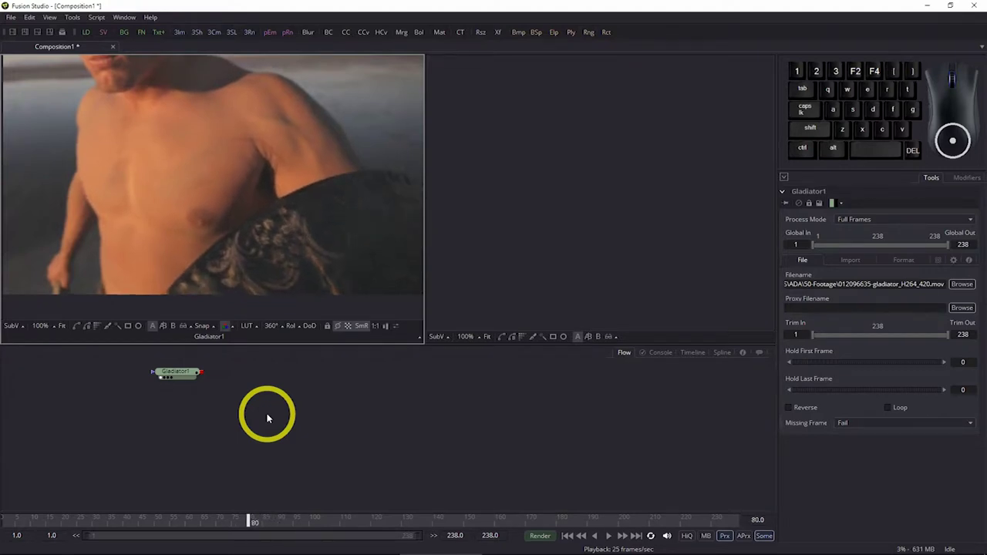
# Step: Step back and forth one frame at a time around frame 84 to compare the shield's sharpness between neighbouring frames
pyautogui.press(']')
pyautogui.press(']')
pyautogui.press(']')
pyautogui.press(']')
pyautogui.press(']')
pyautogui.press('[')
pyautogui.press(']')
pyautogui.press('[')
pyautogui.press('[')
pyautogui.press(']')
pyautogui.press('[')
pyautogui.press(']')
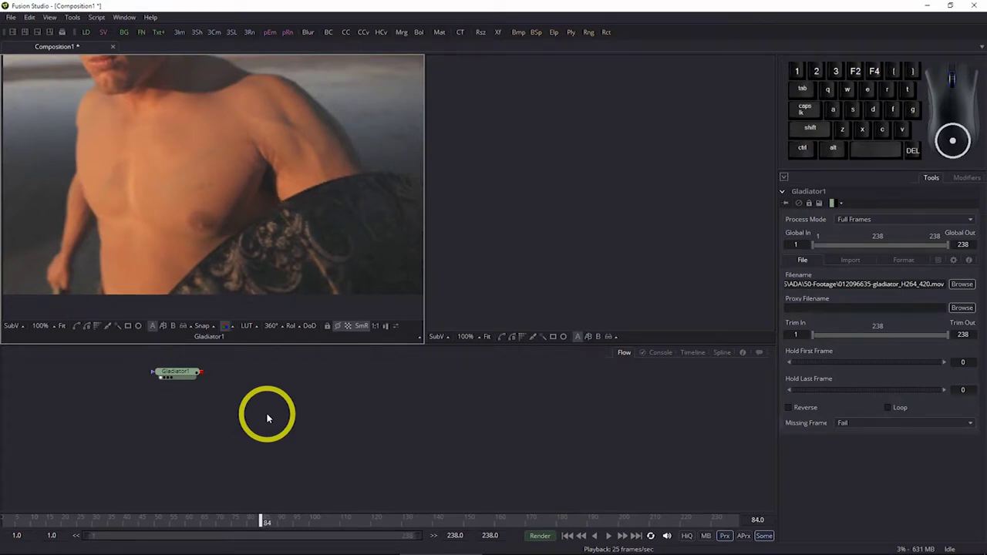
pyautogui.press('[')
pyautogui.press(']')
pyautogui.press('[')
pyautogui.press(']')
pyautogui.press(']')
pyautogui.press('[')
pyautogui.press('[')
pyautogui.press(']')
# Step: Step forward frame by frame to frame 110 to examine the torso and shield
pyautogui.press(']')
pyautogui.press(']')
pyautogui.press(']')
pyautogui.press(']')
pyautogui.press(']')
pyautogui.press(']')
pyautogui.press(']')
pyautogui.press(']')
pyautogui.press(']')
pyautogui.press(']')
pyautogui.press(']')
pyautogui.press(']')
pyautogui.press(']')
pyautogui.press(']')
pyautogui.press(']')
pyautogui.press(']')
pyautogui.press(']')
pyautogui.press(']')
pyautogui.press(']')
pyautogui.press(']')
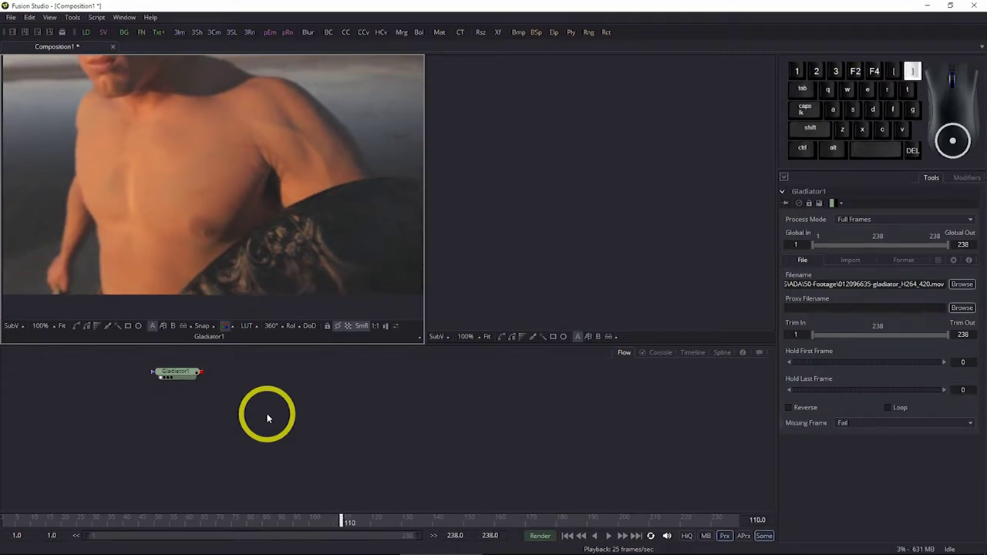
# Step: Step backward from frame 110 and forward again to about frame 104 to compare the shield's detail
pyautogui.press('[')
pyautogui.press('[')
pyautogui.press('[')
pyautogui.press('[')
pyautogui.press('[')
pyautogui.press('[')
pyautogui.press('[')
pyautogui.press('[')
pyautogui.press('[')
pyautogui.press('[')
pyautogui.press('[')
pyautogui.press('[')
pyautogui.press('[')
pyautogui.press('[')
pyautogui.press('[')
pyautogui.press('[')
pyautogui.press('[')
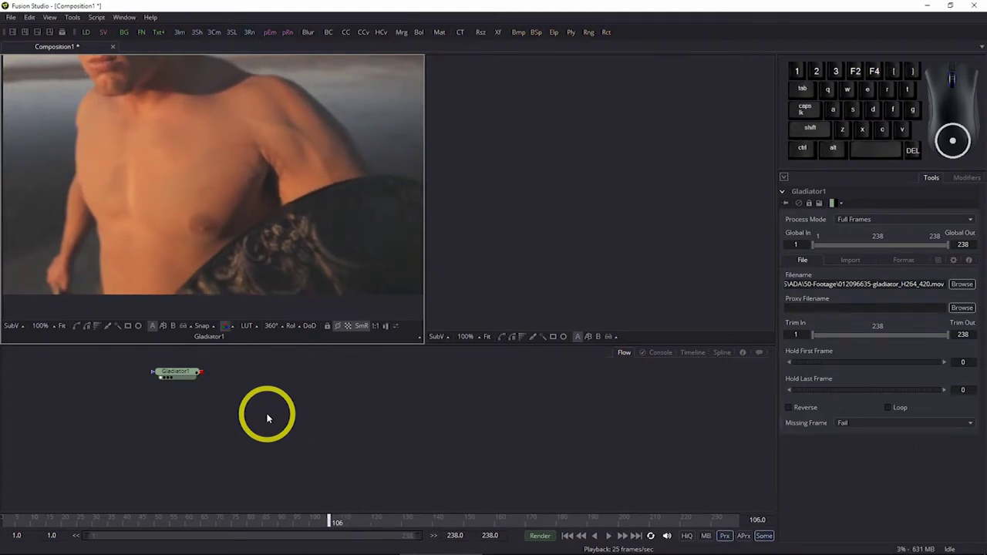
pyautogui.press(']')
pyautogui.press(']')
pyautogui.press(']')
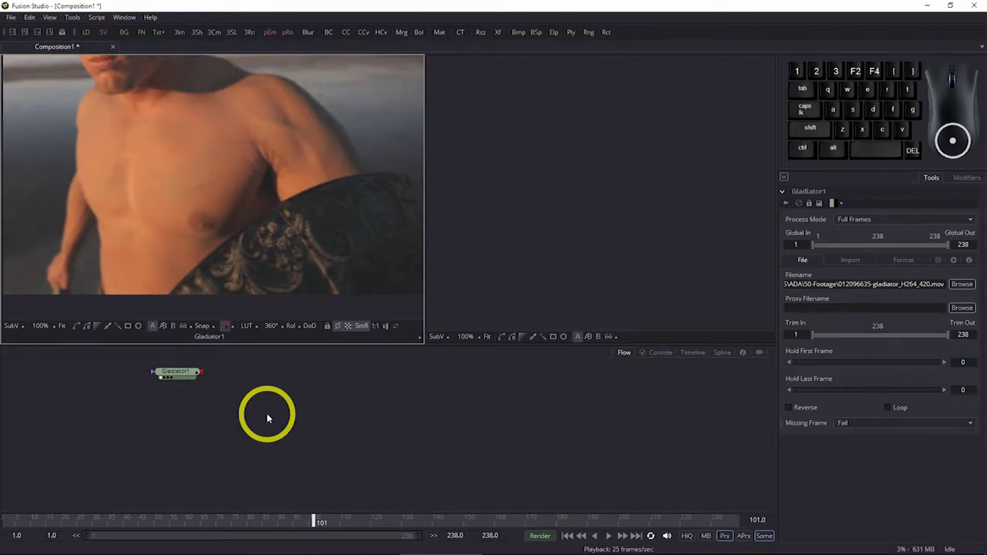
pyautogui.press(']')
pyautogui.press(']')
pyautogui.press(']')
# Step: Step backward frame by frame to frame 83, then settle the playhead on frame 84
pyautogui.press('[')
pyautogui.press('[')
pyautogui.press('[')
pyautogui.press('[')
pyautogui.press('[')
pyautogui.press('[')
pyautogui.press('[')
pyautogui.press('[')
pyautogui.press('[')
pyautogui.press('[')
pyautogui.press('[')
pyautogui.press('[')
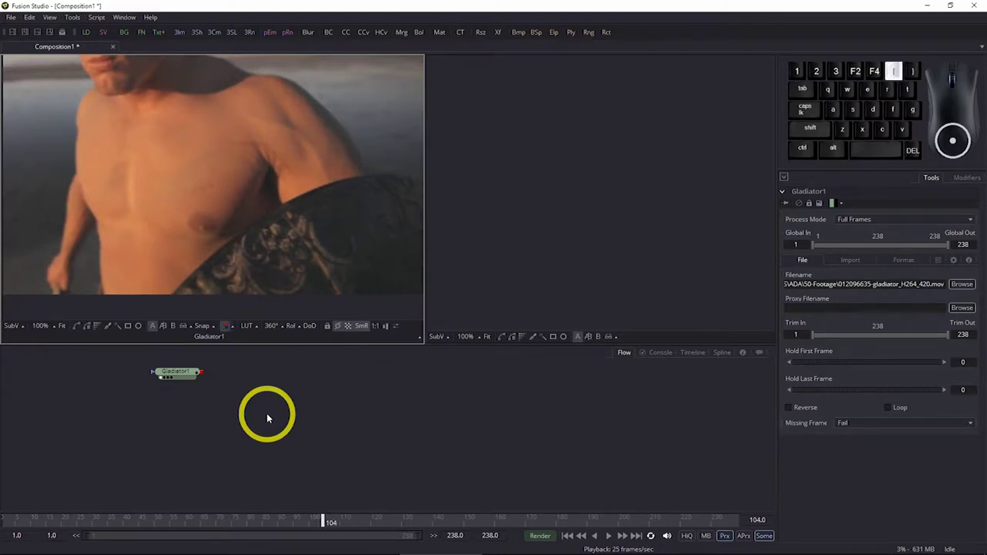
pyautogui.press('[')
pyautogui.press('[')
pyautogui.press('[')
pyautogui.press('[')
pyautogui.press('[')
pyautogui.press('[')
pyautogui.press('[')
pyautogui.press('[')
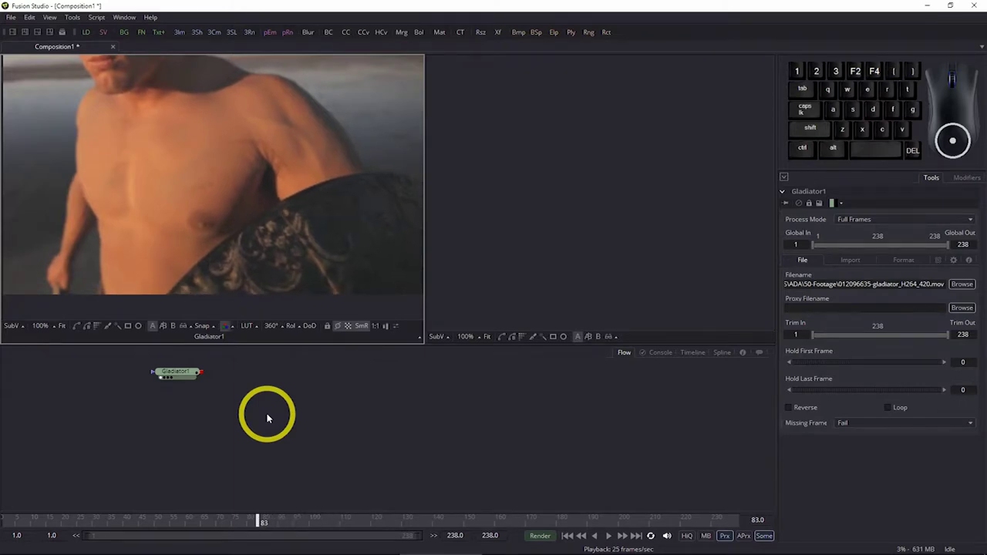
pyautogui.press(']')
pyautogui.press('[')
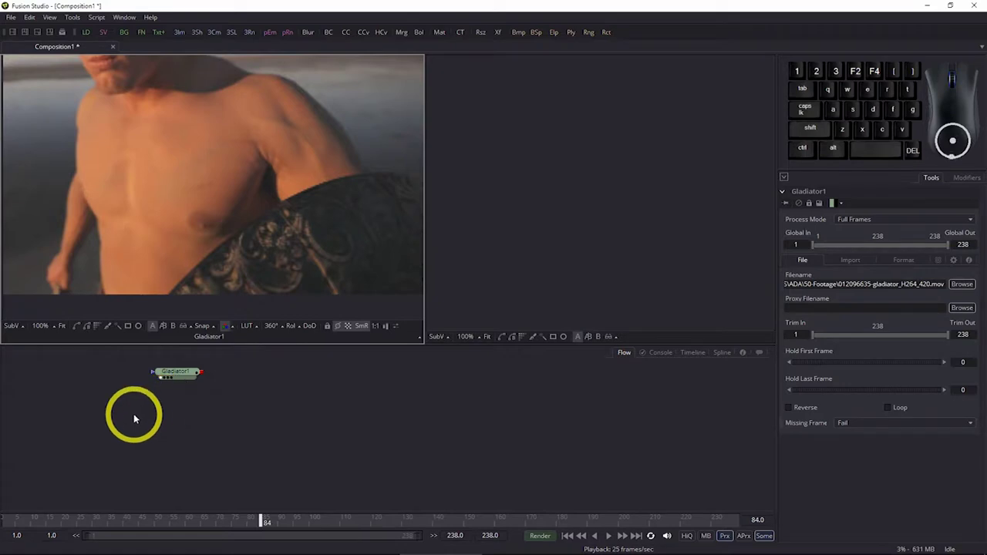
# Step: Fit the footage in the first viewer and review the Gladiator1 clip in the Timeline before returning to the Flow
pyautogui.click(62, 325)
pyautogui.click(368, 420)
pyautogui.click(177, 371)
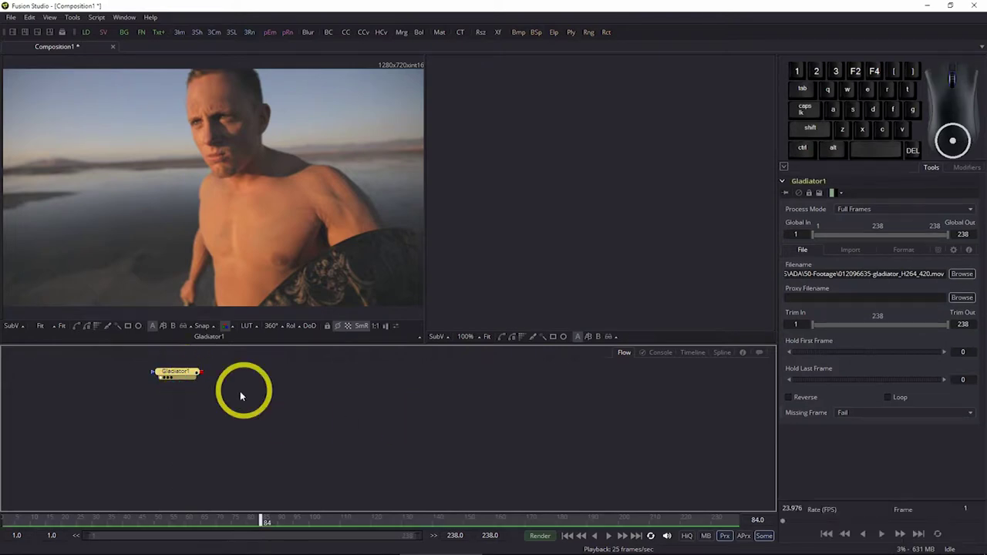
pyautogui.click(697, 353)
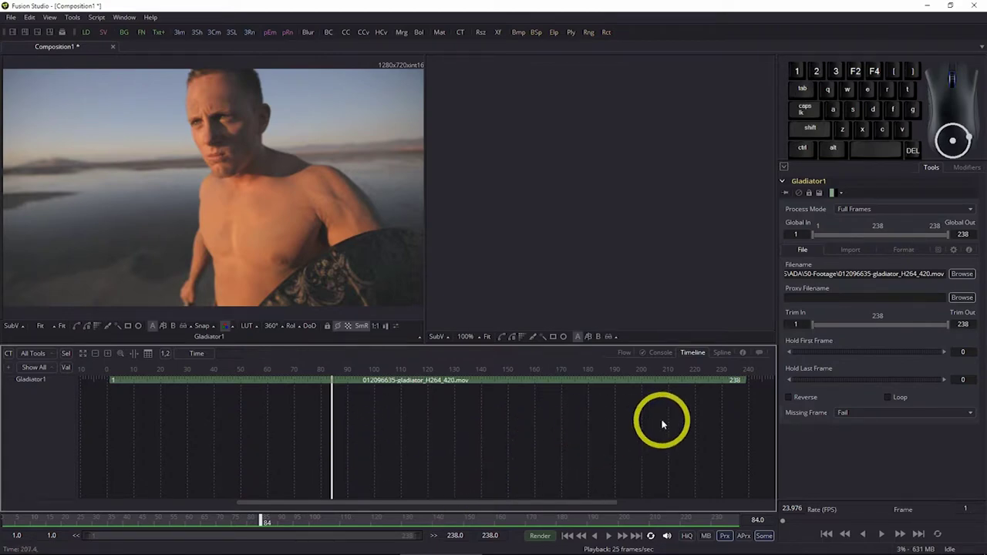
pyautogui.click(625, 353)
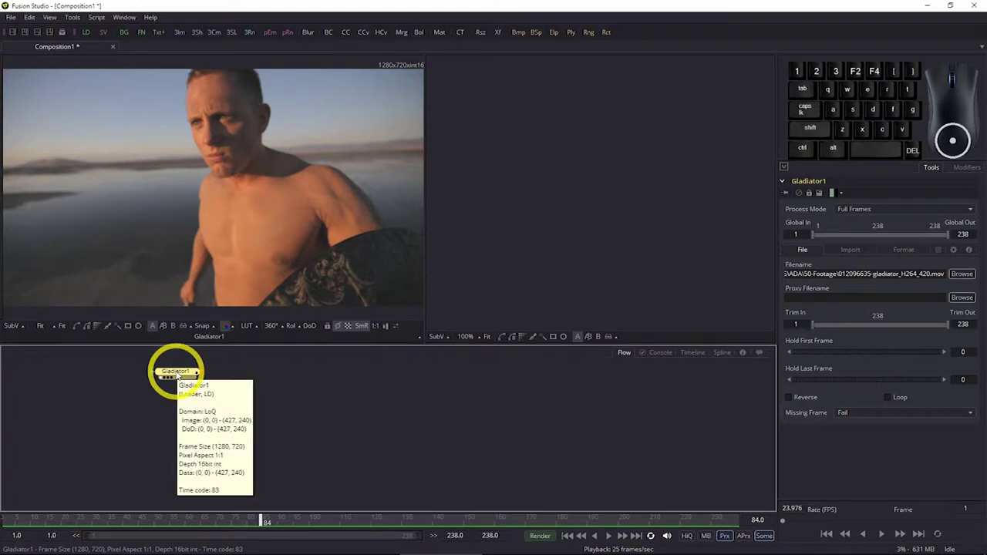
# Step: Duplicate the Gladiator1 loader by copying and pasting it, and align the copy directly below the original
pyautogui.click(175, 372)
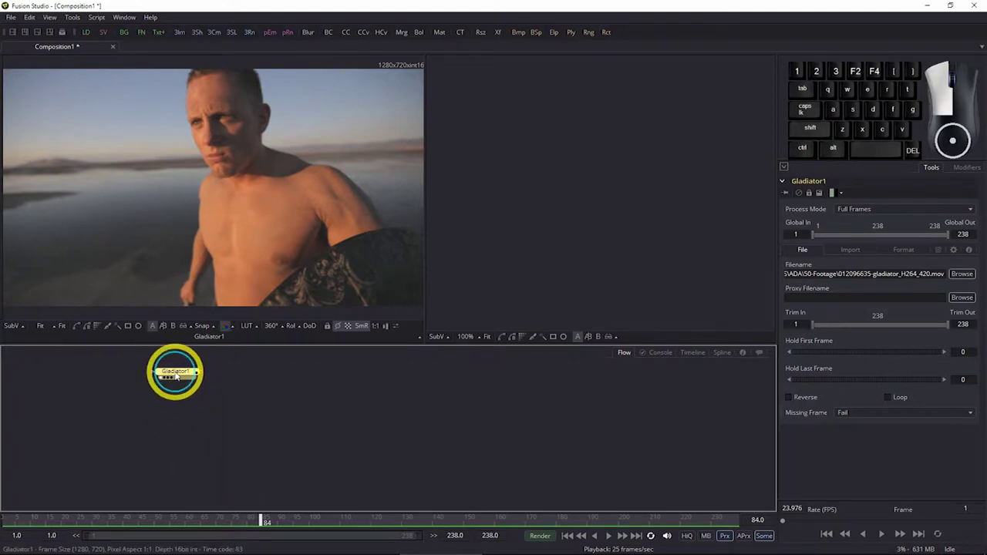
pyautogui.hotkey('ctrl', 'c')
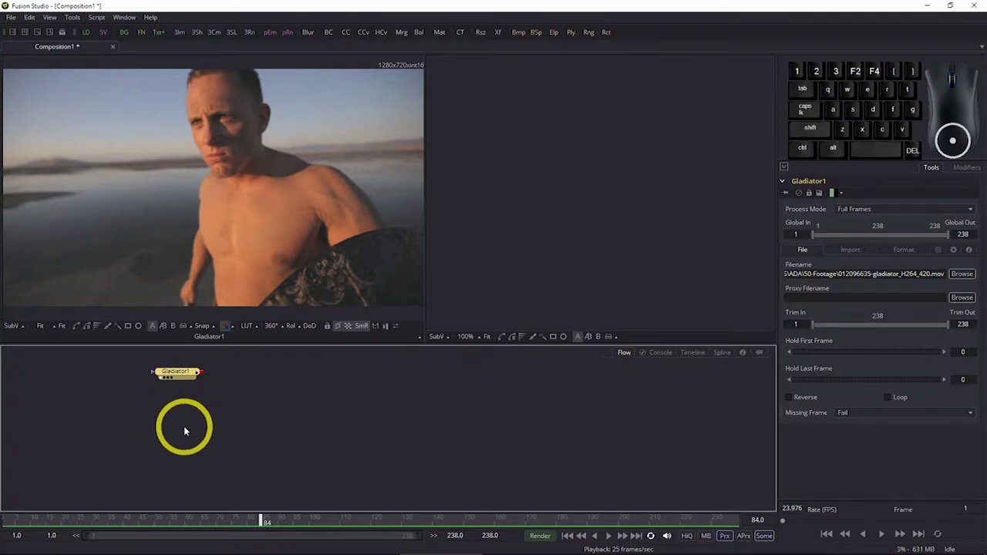
pyautogui.hotkey('ctrl', 'v')
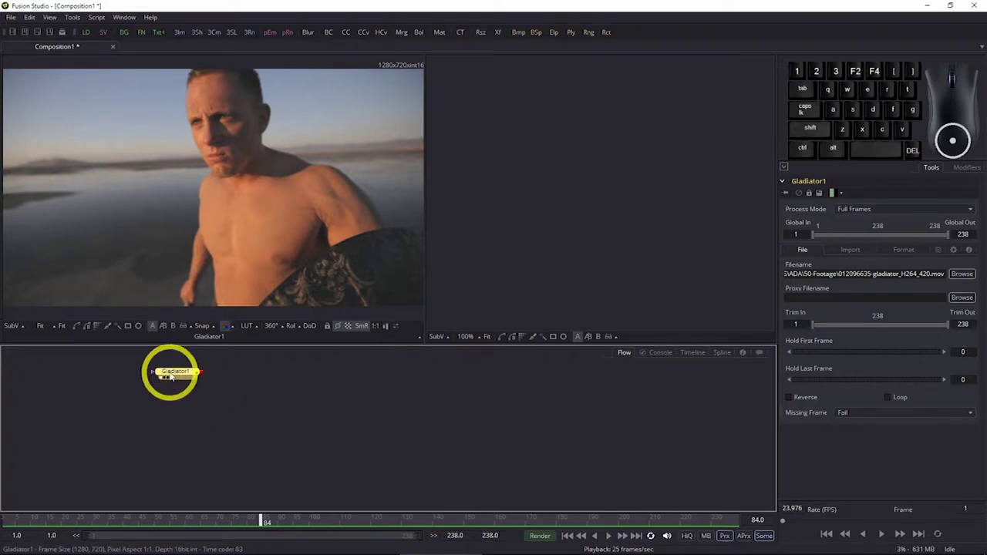
pyautogui.click(186, 421)
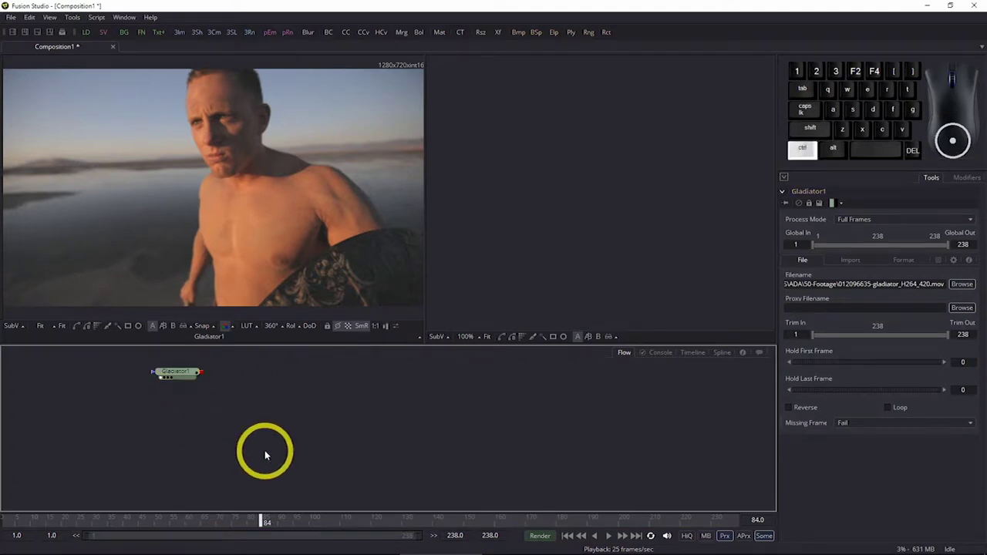
pyautogui.hotkey('ctrl', 'v')
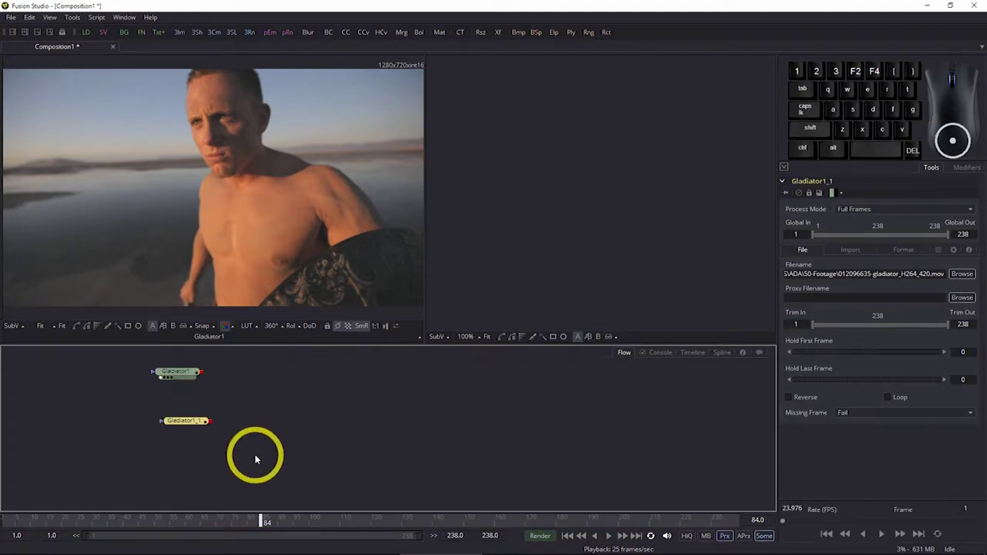
pyautogui.moveTo(199, 422); pyautogui.dragTo(189, 403)
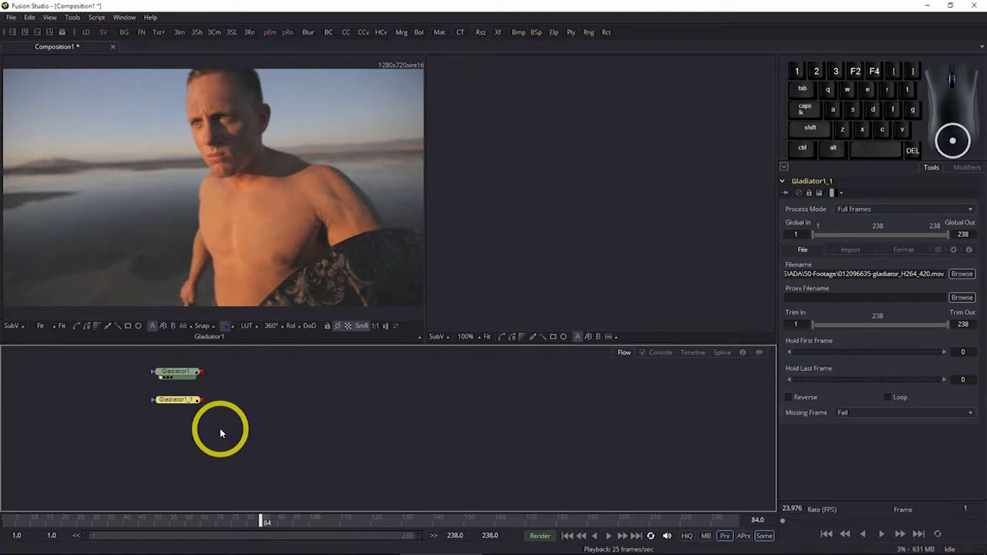
# Step: Rename the copied loader Gladiator2 and display both clips in the Timeline
pyautogui.press('F2')
pyautogui.press('End')
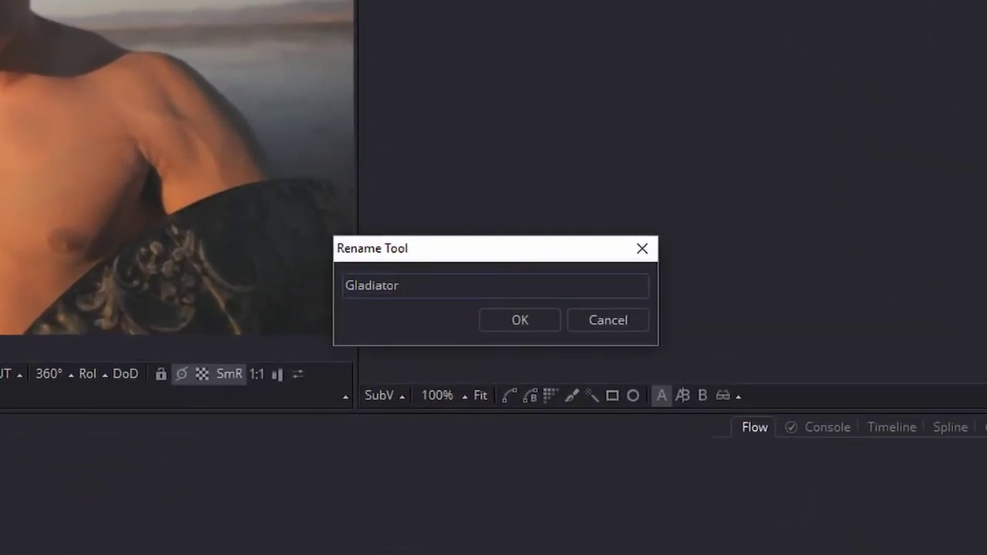
pyautogui.press('Return')
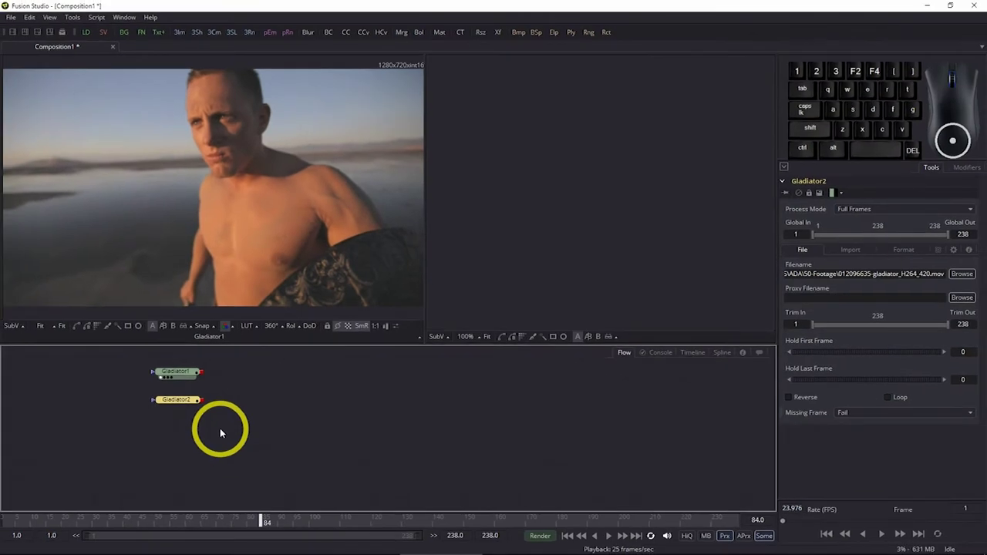
pyautogui.click(694, 353)
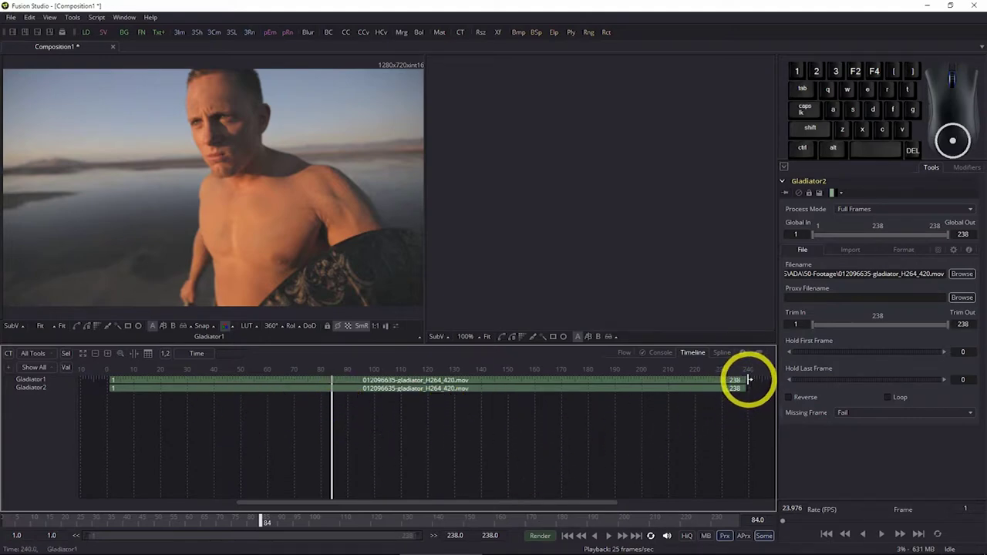
# Step: Slide the Gladiator2 clip and the Gladiator1 clip along the Timeline, returning each to start at frame 1
pyautogui.click(396, 387)
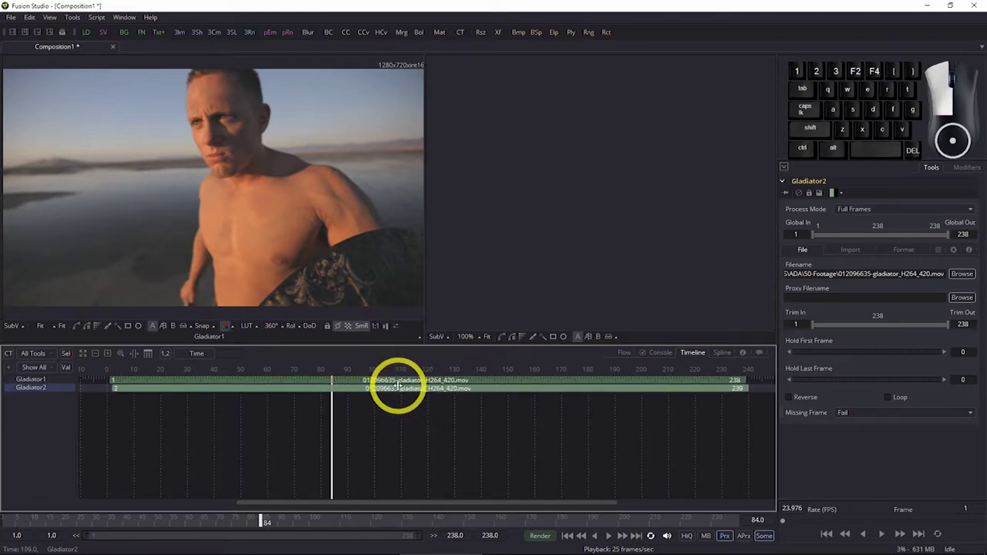
pyautogui.moveTo(396, 384)
pyautogui.mouseDown()
pyautogui.moveTo(409, 383)
pyautogui.moveTo(397, 382)
pyautogui.mouseUp()
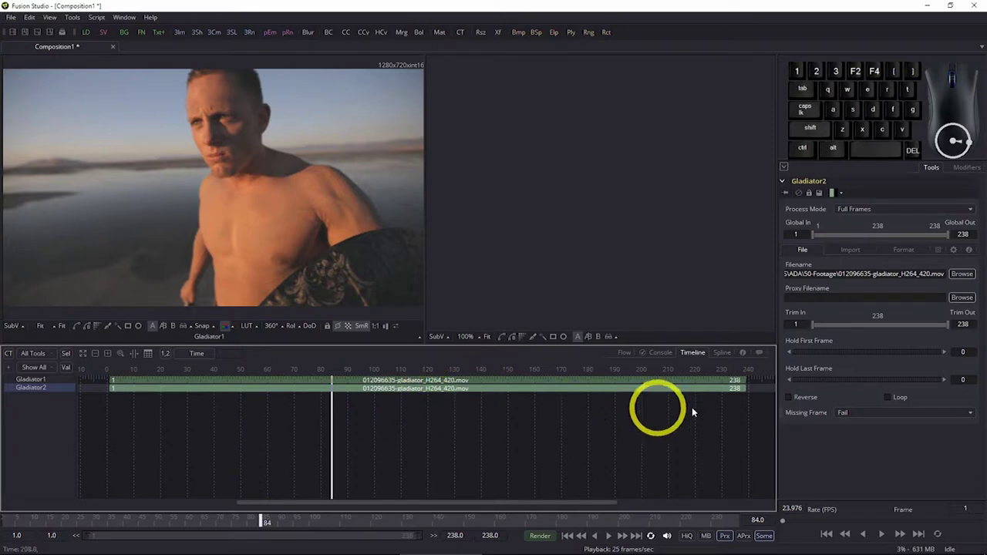
pyautogui.click(736, 381)
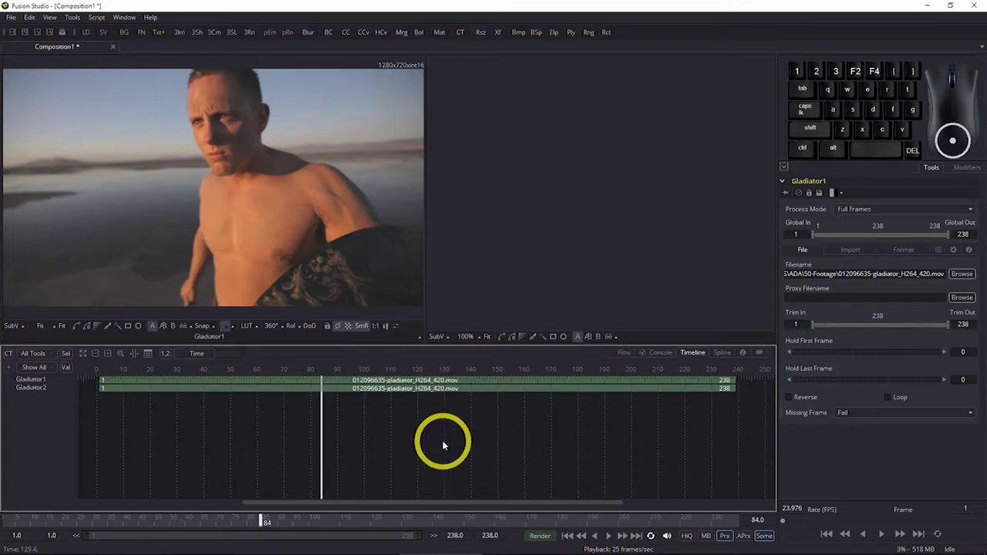
pyautogui.moveTo(401, 380); pyautogui.dragTo(441, 375)
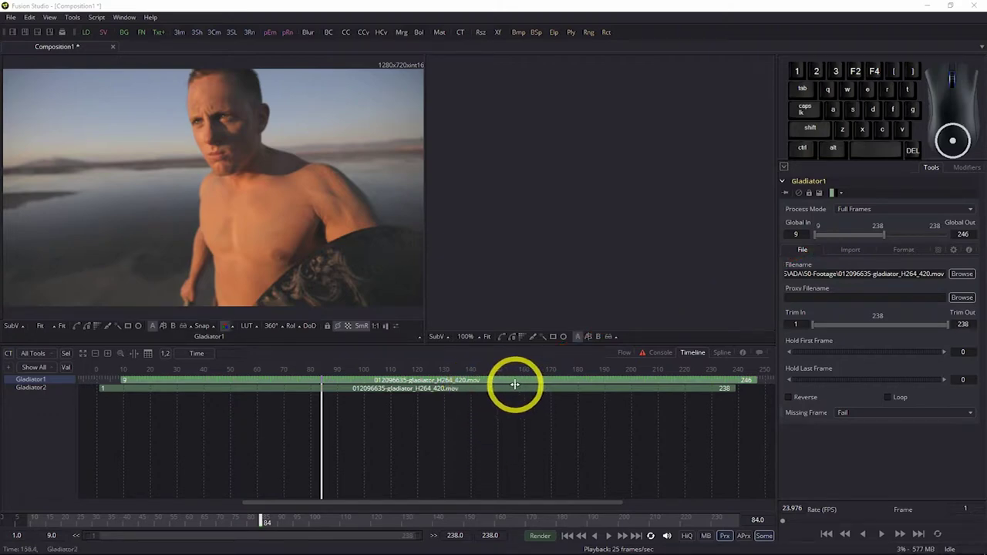
pyautogui.moveTo(528, 381); pyautogui.dragTo(503, 379)
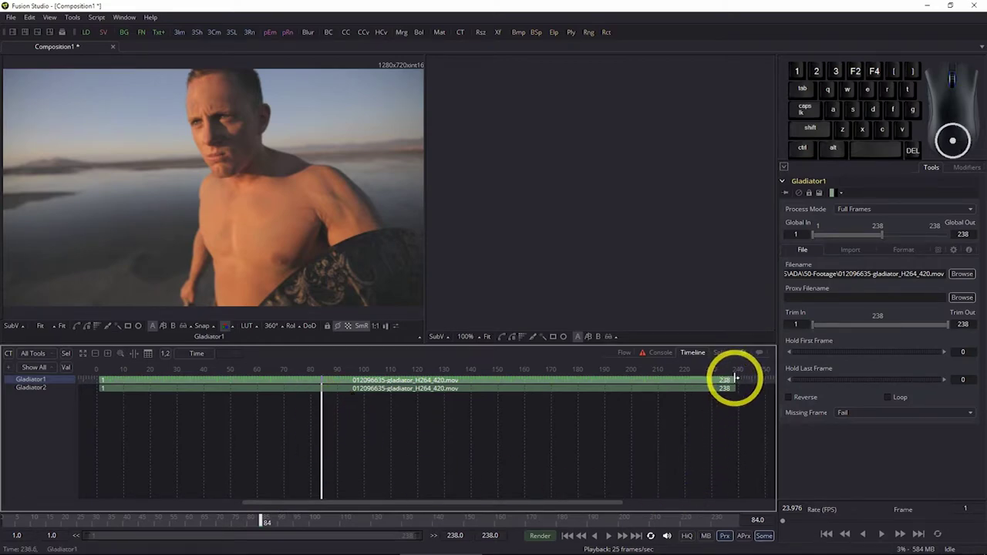
# Step: Trim the end of the Gladiator1 clip to frame 84, keeping the playhead on that frame
pyautogui.moveTo(732, 377); pyautogui.dragTo(322, 377)
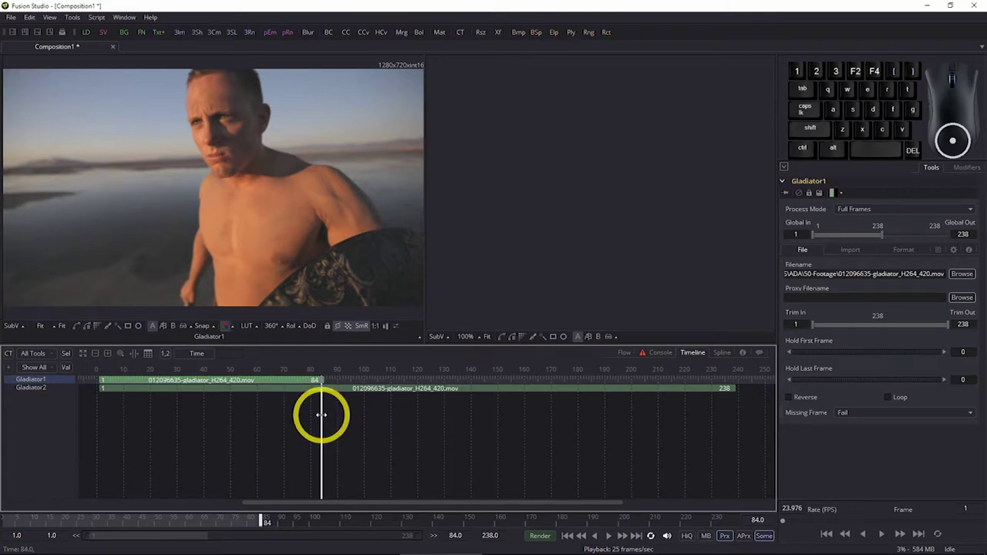
pyautogui.click(324, 416)
pyautogui.moveTo(324, 420); pyautogui.dragTo(321, 420)
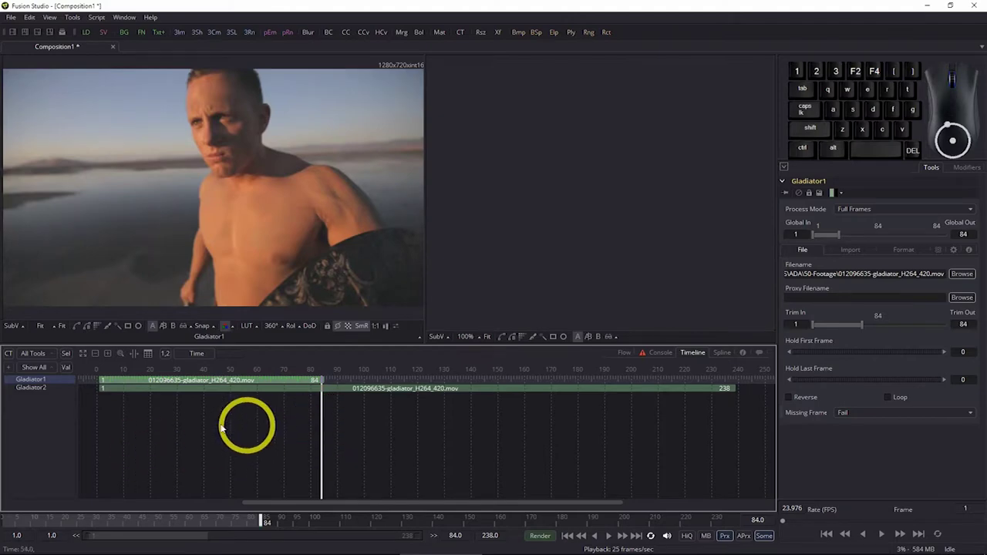
# Step: Trim the start of the Gladiator2 clip to frame 85 and move the playhead to frame 88
pyautogui.click(99, 389)
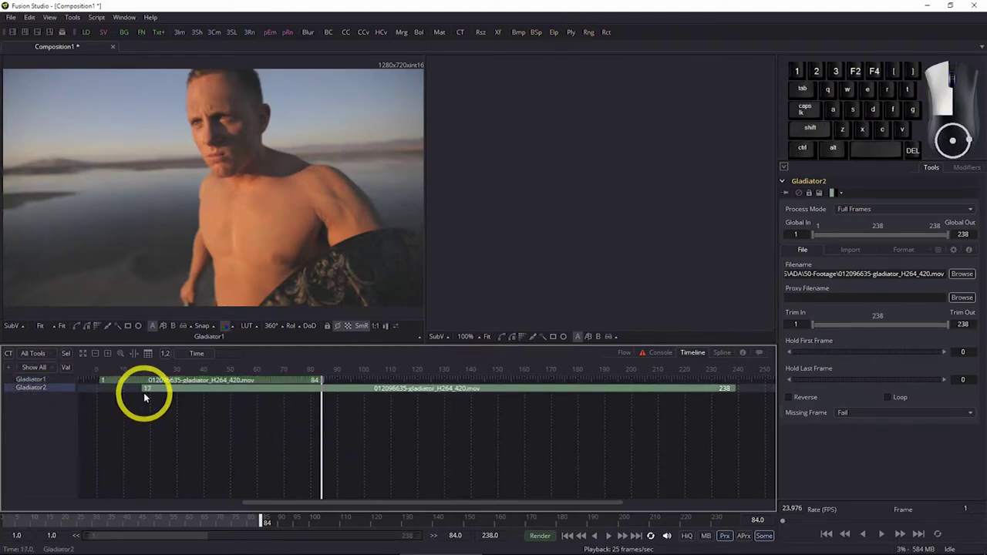
pyautogui.moveTo(190, 404); pyautogui.dragTo(325, 421)
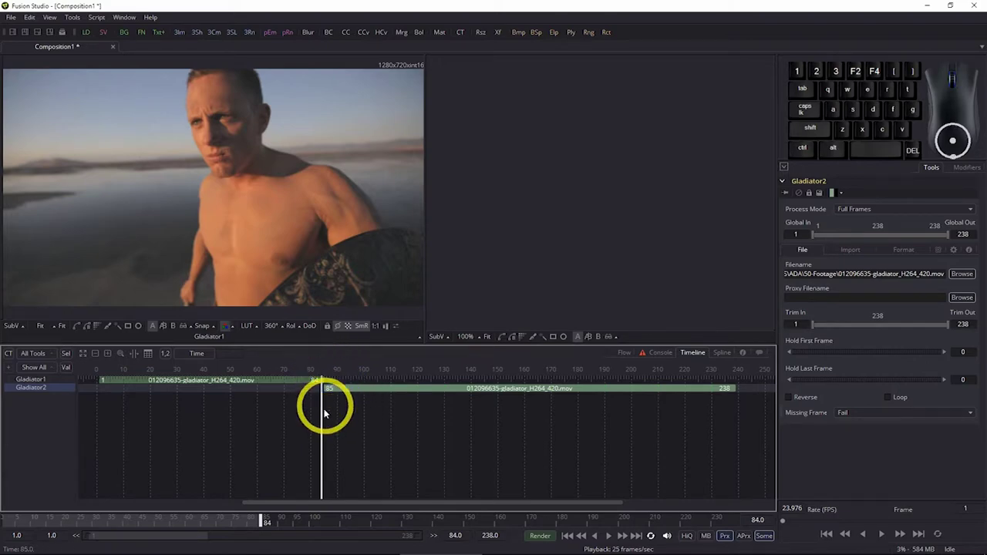
pyautogui.moveTo(322, 415); pyautogui.dragTo(332, 426)
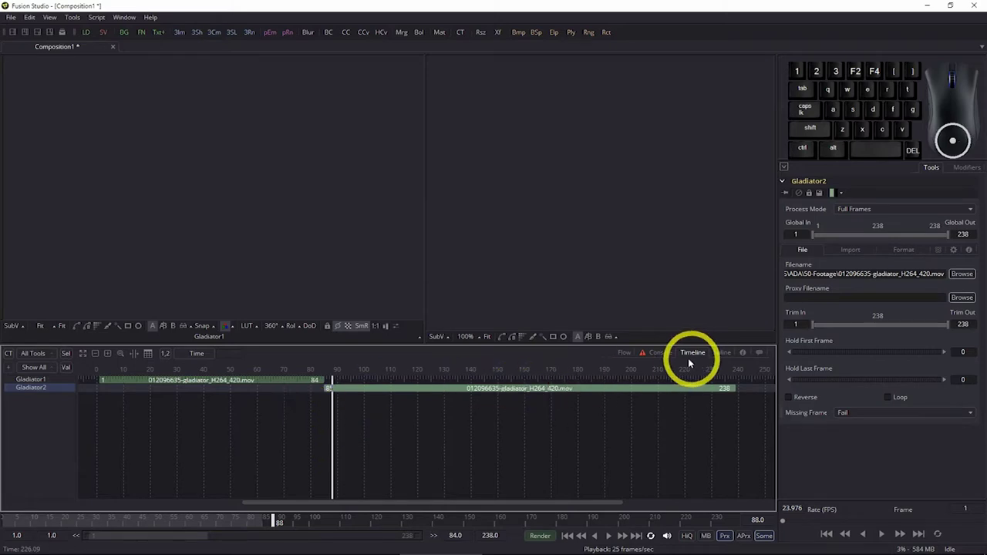
# Step: Show Gladiator2 in the second viewer, fit its image, and widen that viewer to nearly match the first
pyautogui.click(624, 352)
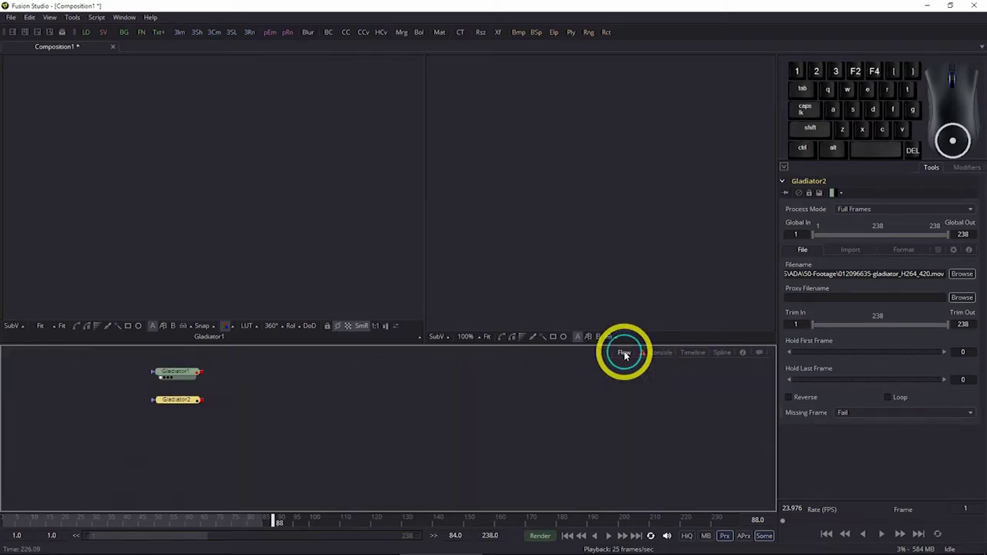
pyautogui.click(184, 402)
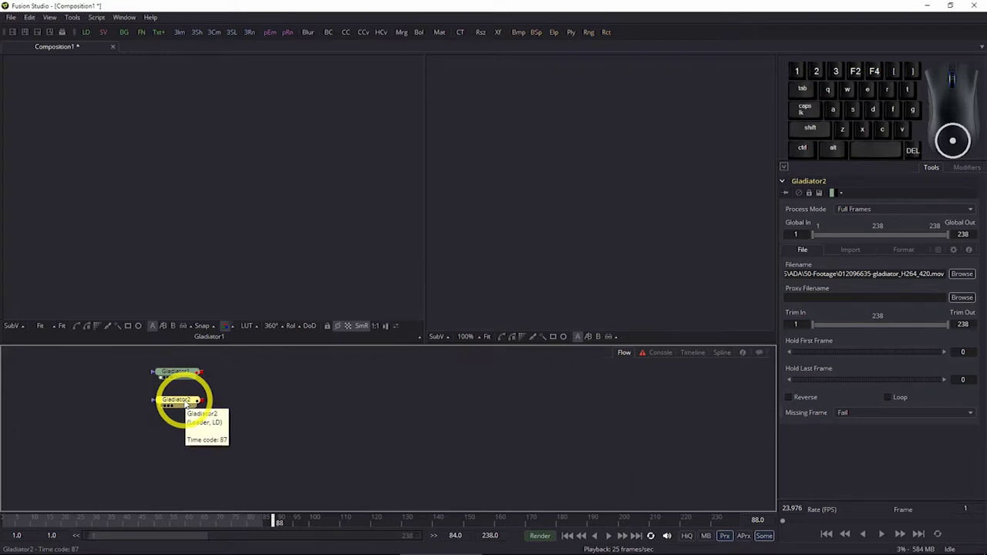
pyautogui.press('2')
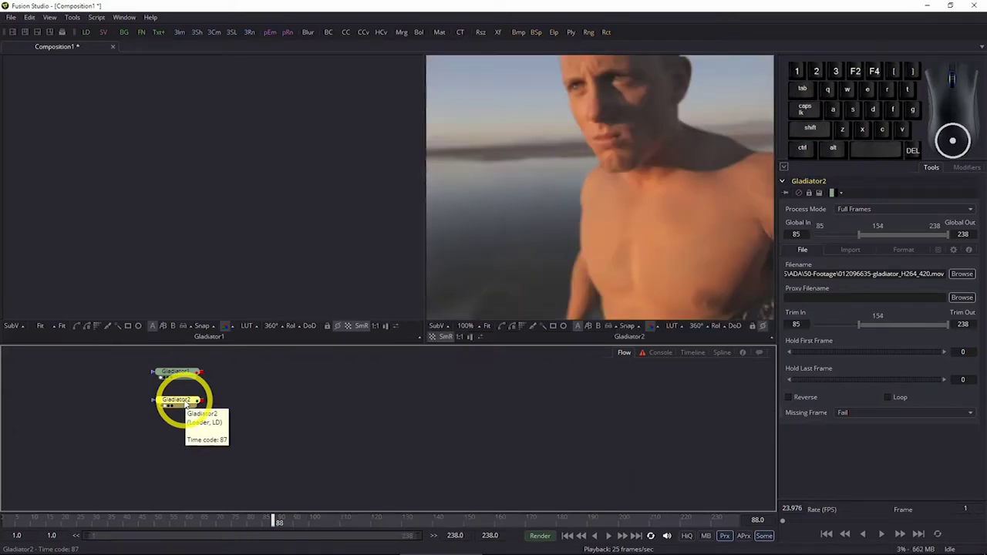
pyautogui.click(487, 325)
pyautogui.moveTo(425, 215); pyautogui.dragTo(395, 263)
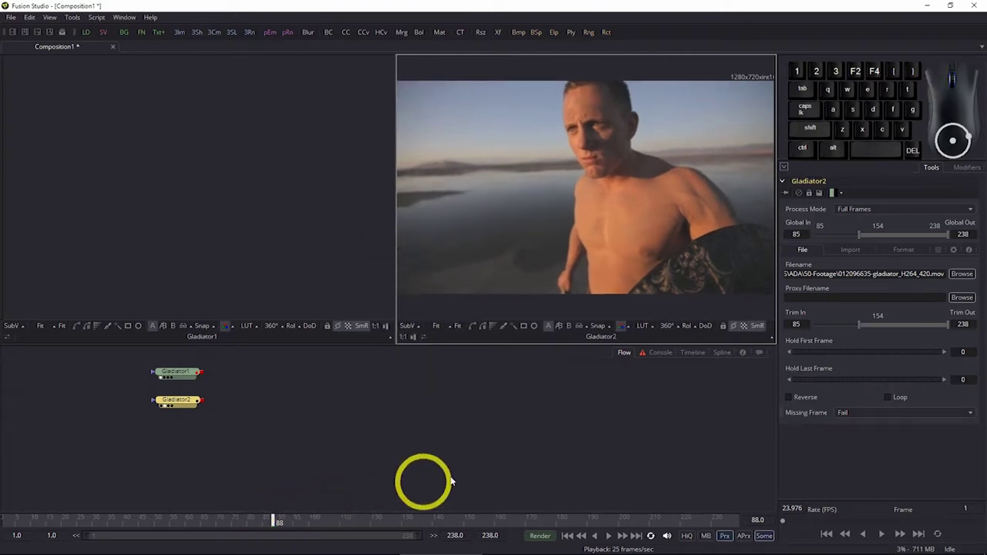
# Step: Scrub the Timeline across the cut between Gladiator1 and Gladiator2, ending on frame 101
pyautogui.click(705, 352)
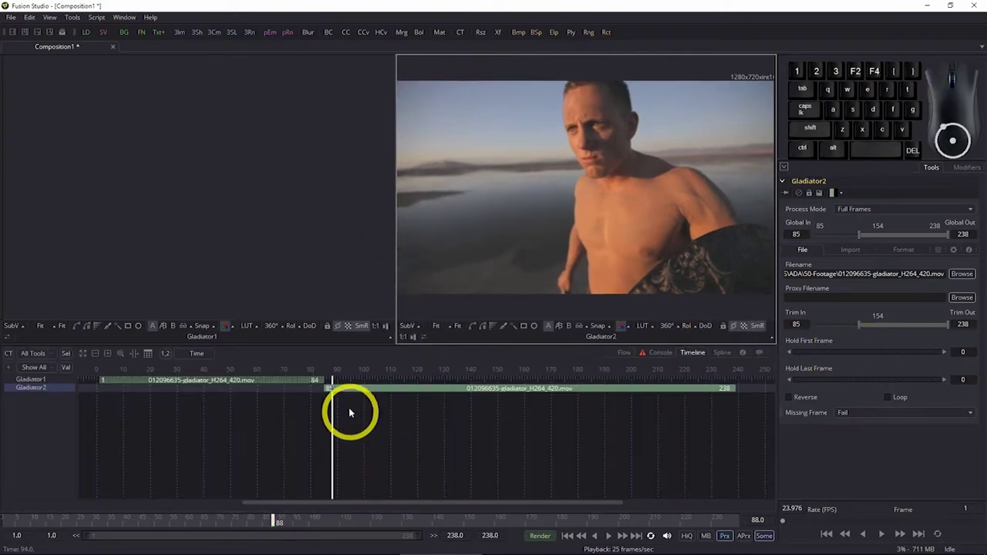
pyautogui.moveTo(329, 407)
pyautogui.mouseDown()
pyautogui.moveTo(319, 404)
pyautogui.moveTo(331, 414)
pyautogui.moveTo(323, 412)
pyautogui.mouseUp()
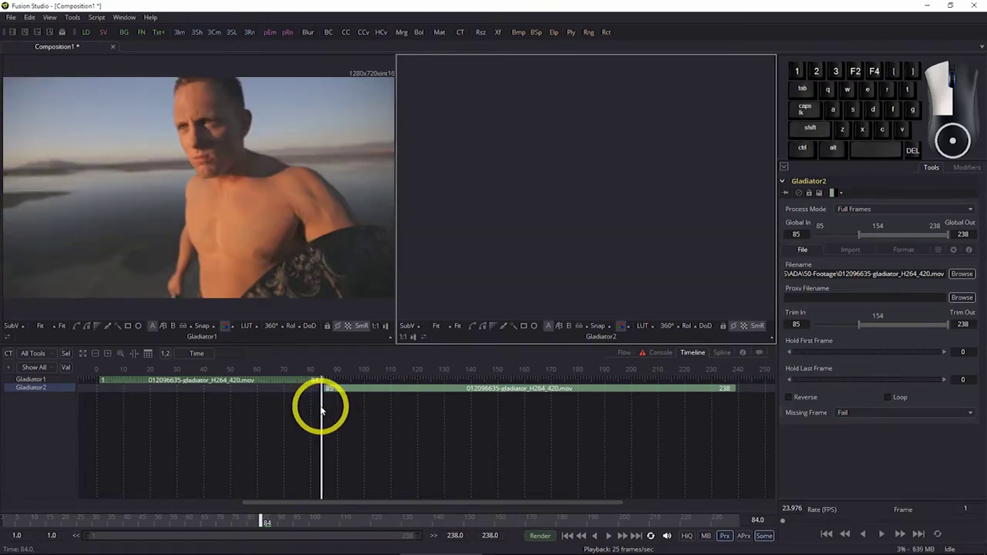
pyautogui.moveTo(323, 410); pyautogui.dragTo(366, 432)
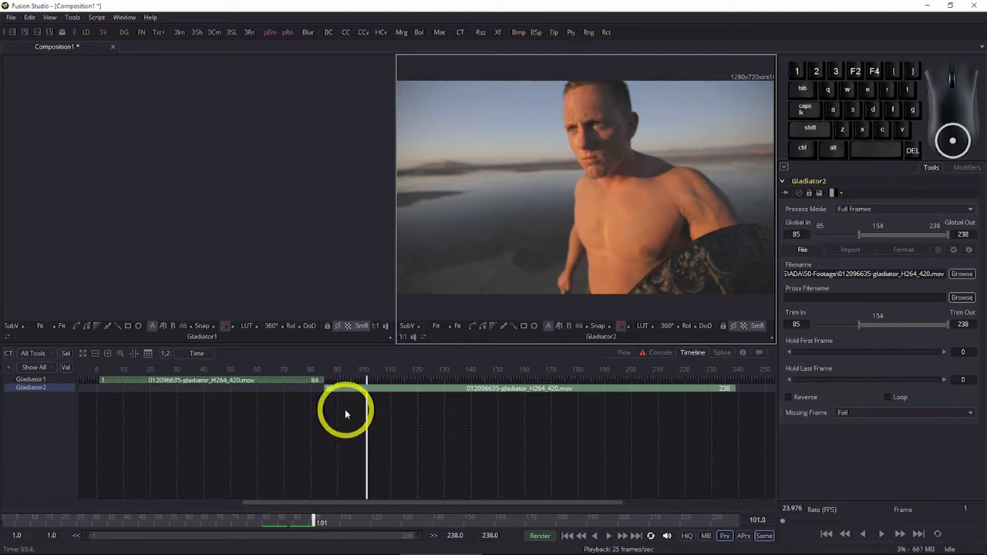
# Step: Trim the start of the Gladiator2 clip to frame 101 in the Timeline and scrub on to frame 120
pyautogui.moveTo(323, 385); pyautogui.dragTo(355, 410)
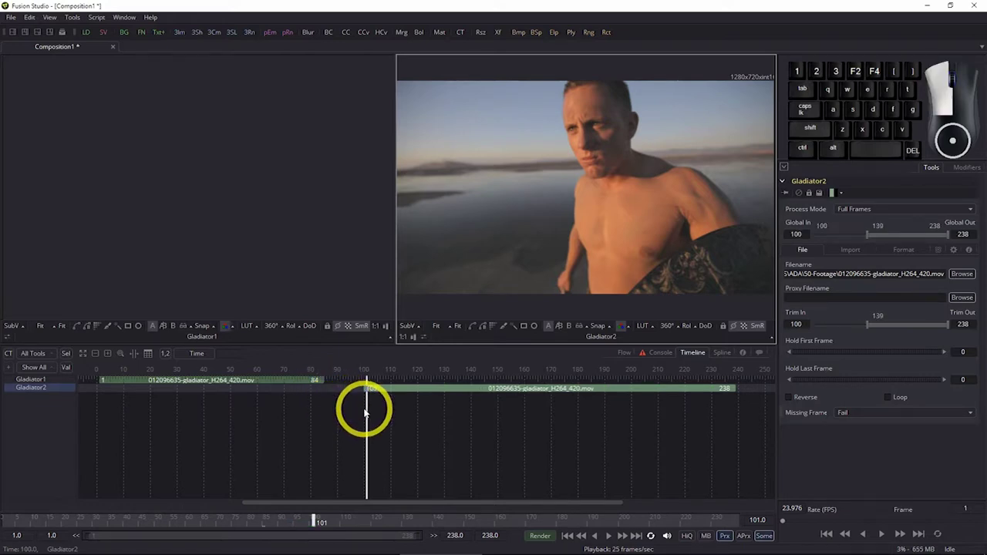
pyautogui.moveTo(367, 415); pyautogui.dragTo(369, 417)
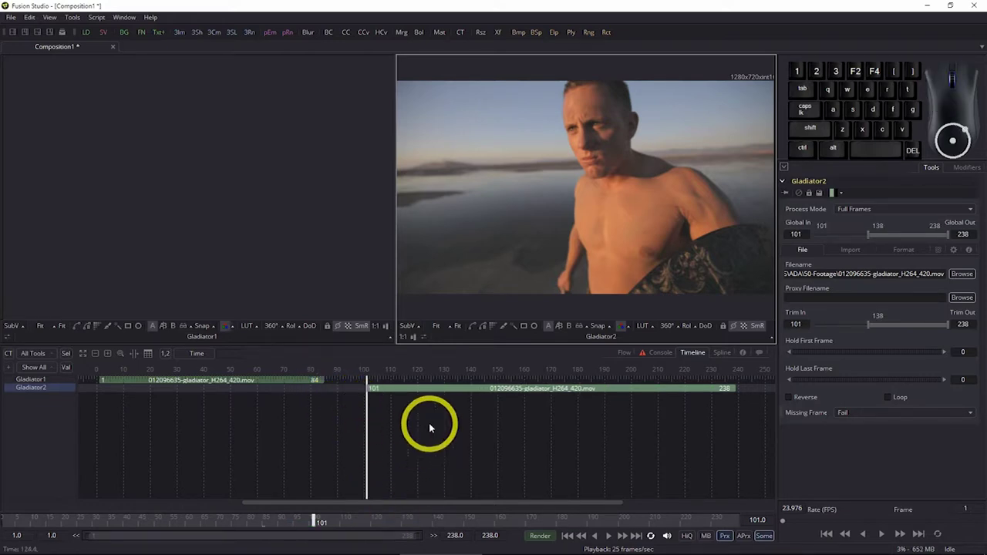
pyautogui.click(370, 423)
pyautogui.moveTo(370, 422); pyautogui.dragTo(417, 436)
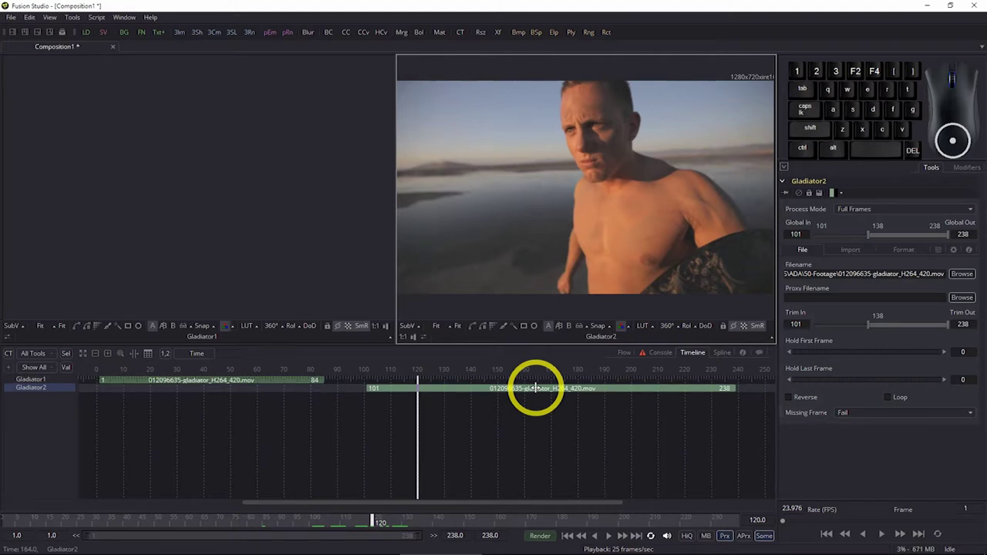
# Step: Slide the Gladiator2 clip to start at frame 85, directly after Gladiator1, and scrub back across the cut to frame 81
pyautogui.moveTo(552, 388); pyautogui.dragTo(514, 389)
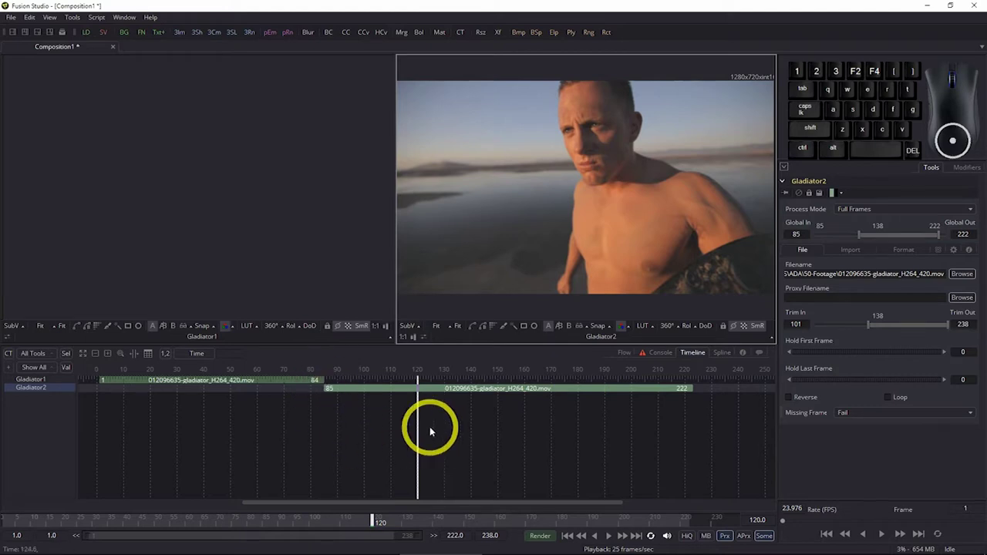
pyautogui.moveTo(419, 420); pyautogui.dragTo(341, 434)
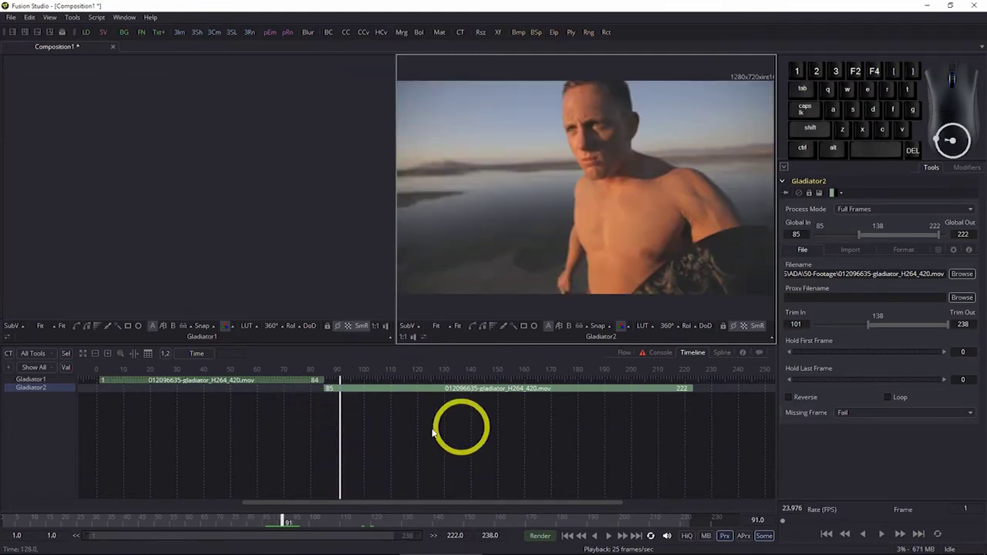
pyautogui.click(625, 353)
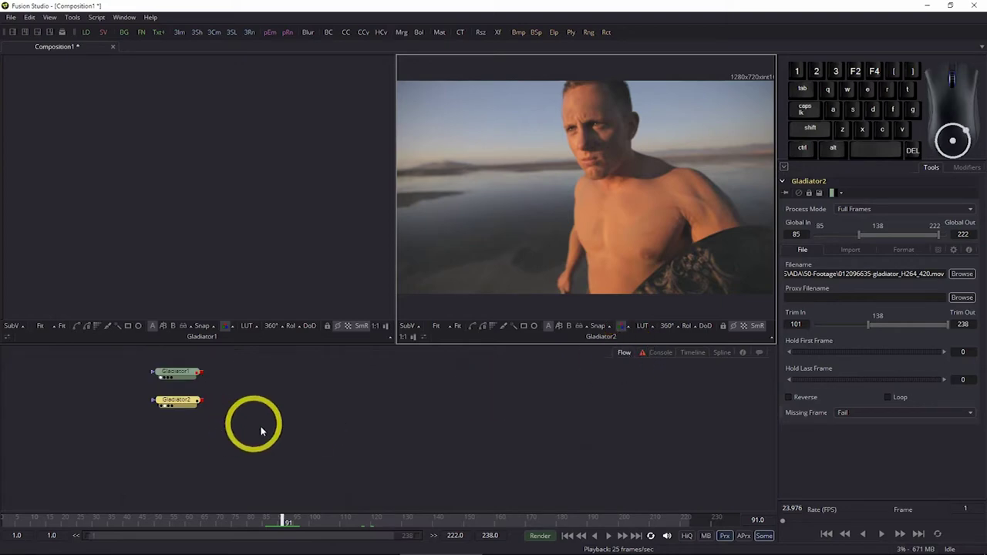
pyautogui.moveTo(276, 518); pyautogui.dragTo(249, 517)
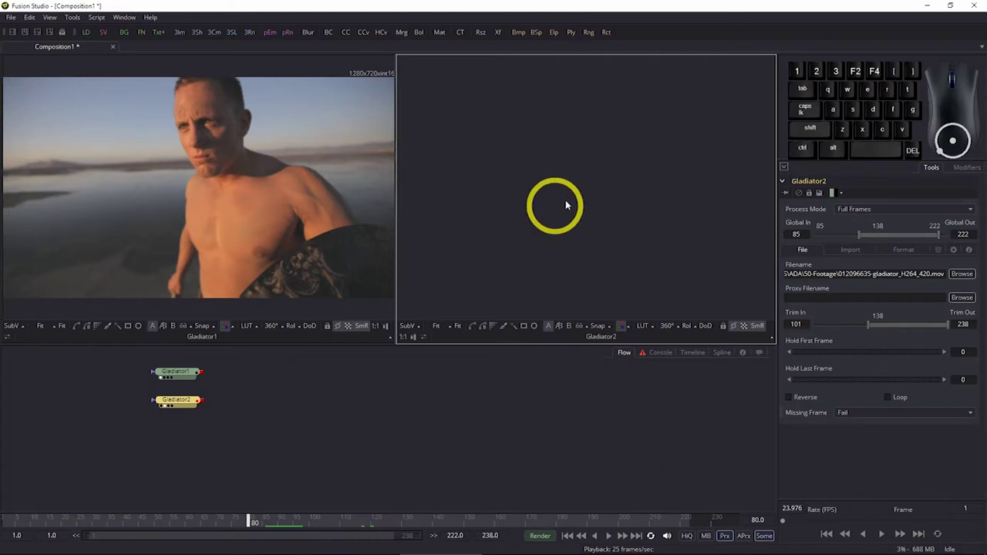
pyautogui.click(251, 521)
pyautogui.moveTo(250, 521)
pyautogui.mouseDown()
pyautogui.moveTo(276, 528)
pyautogui.moveTo(245, 525)
pyautogui.moveTo(267, 533)
pyautogui.moveTo(249, 529)
pyautogui.moveTo(255, 548)
pyautogui.moveTo(270, 542)
pyautogui.moveTo(258, 540)
pyautogui.moveTo(247, 513)
pyautogui.mouseUp()
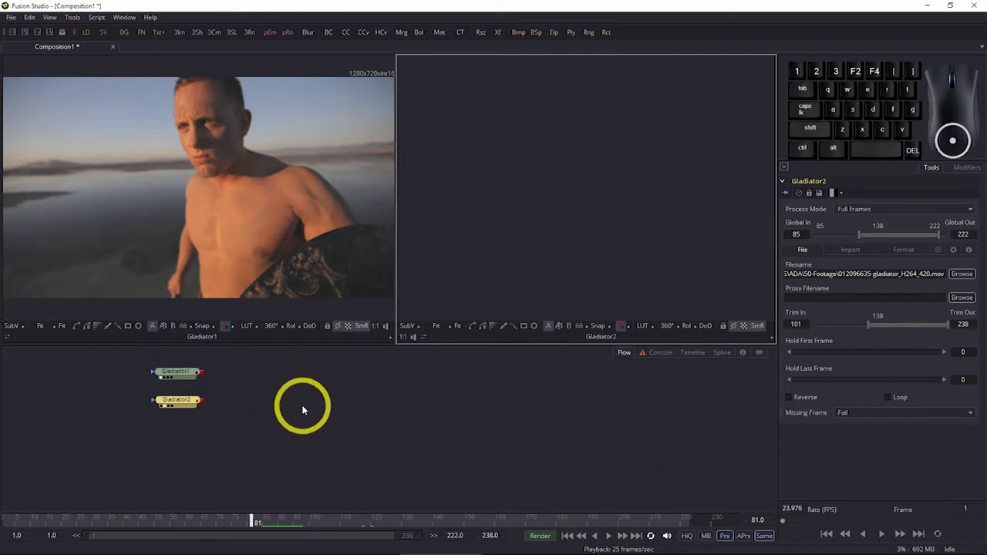
# Step: Merge Gladiator1 over Gladiator2 in the flow, showing the merge in the second viewer and clearing the first
pyautogui.moveTo(200, 371); pyautogui.dragTo(244, 370)
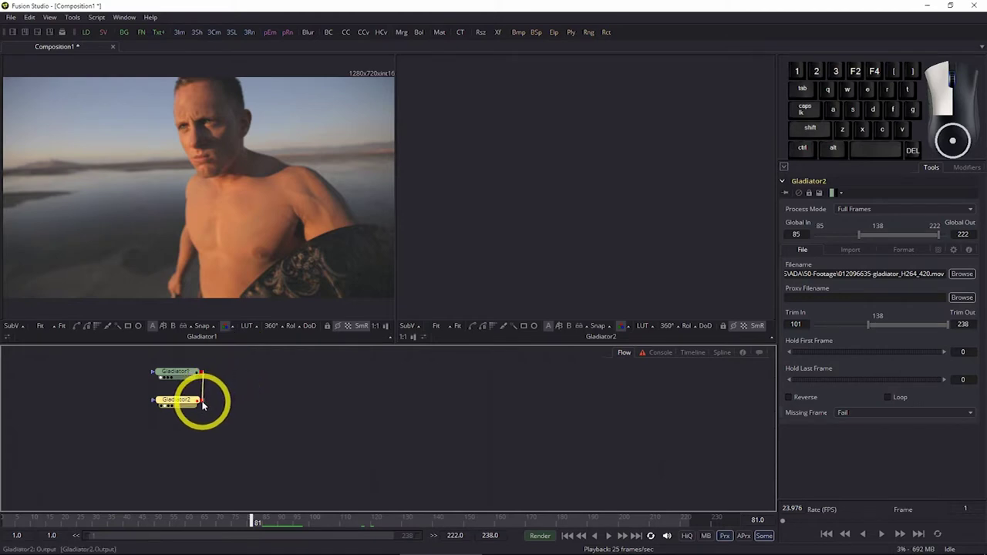
pyautogui.moveTo(202, 399); pyautogui.dragTo(231, 403)
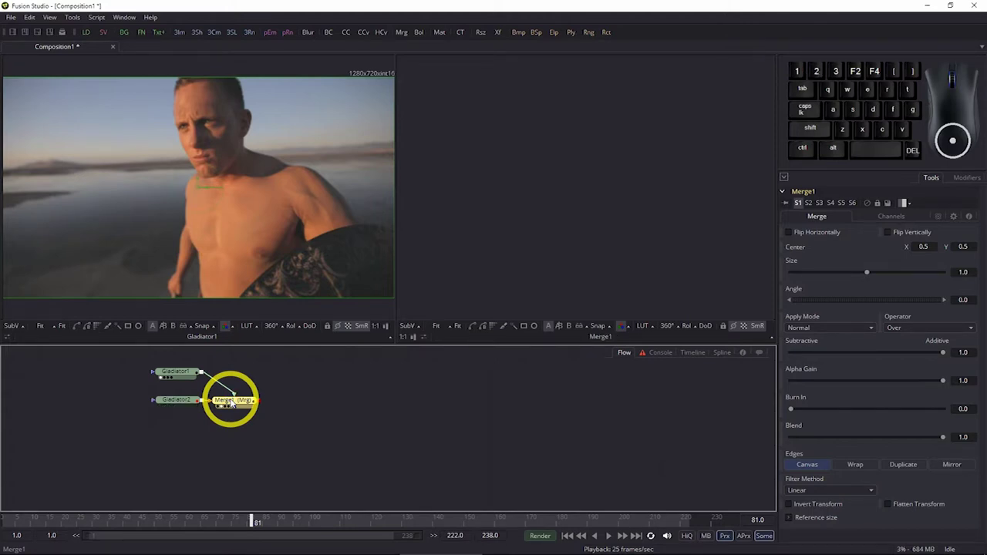
pyautogui.press('1')
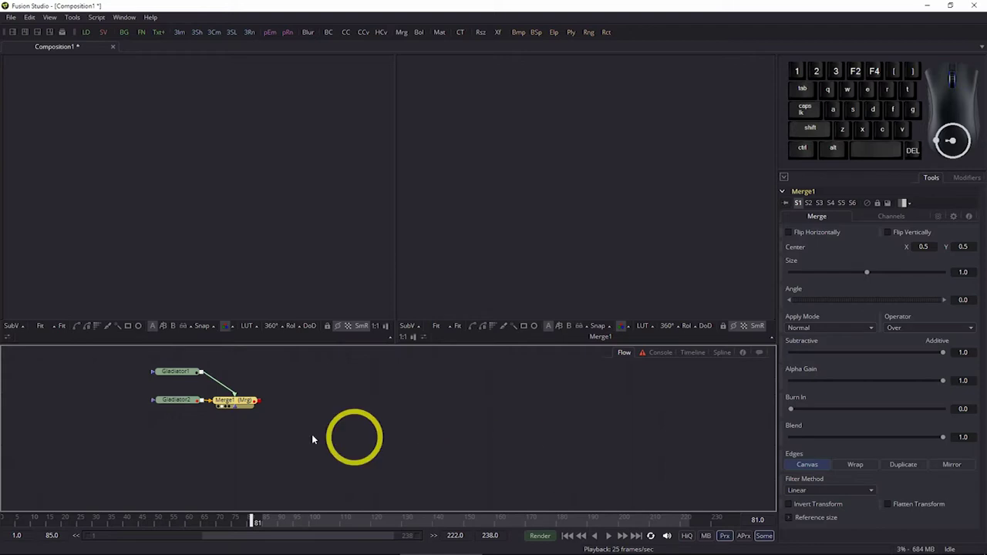
# Step: Scrub through the merged result and compare the merge's active range with both loader clips in the Timeline
pyautogui.moveTo(254, 520); pyautogui.dragTo(306, 521)
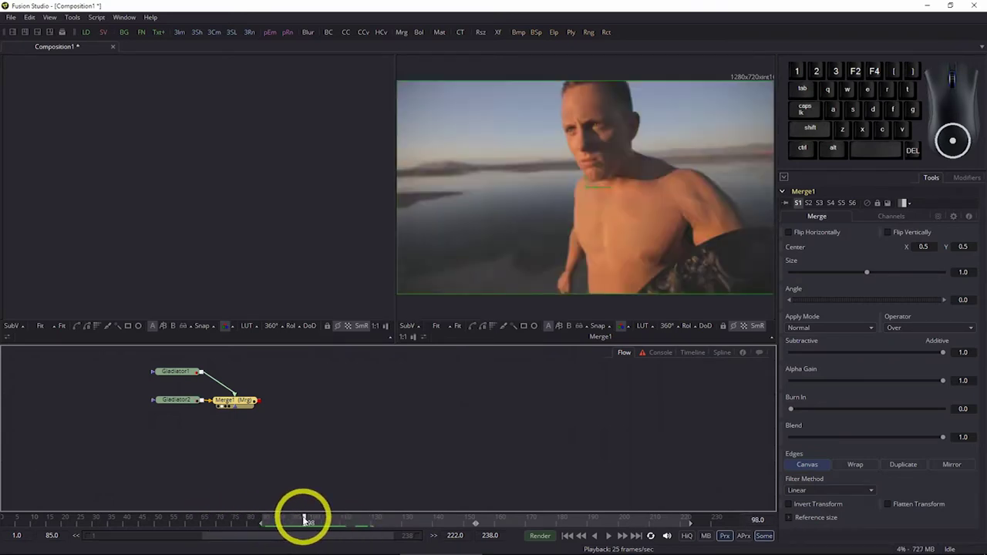
pyautogui.click(693, 353)
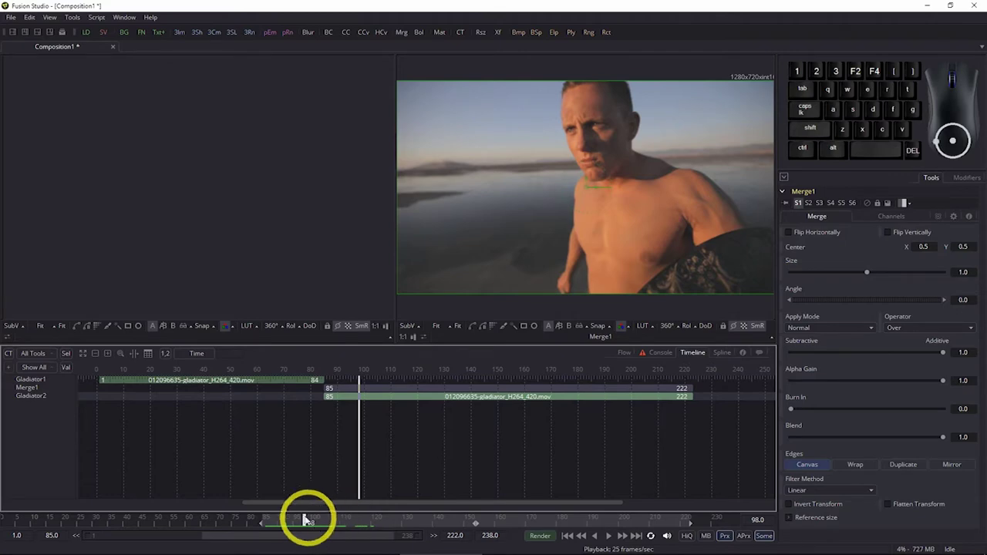
pyautogui.moveTo(306, 519)
pyautogui.mouseDown()
pyautogui.moveTo(329, 523)
pyautogui.moveTo(309, 518)
pyautogui.mouseUp()
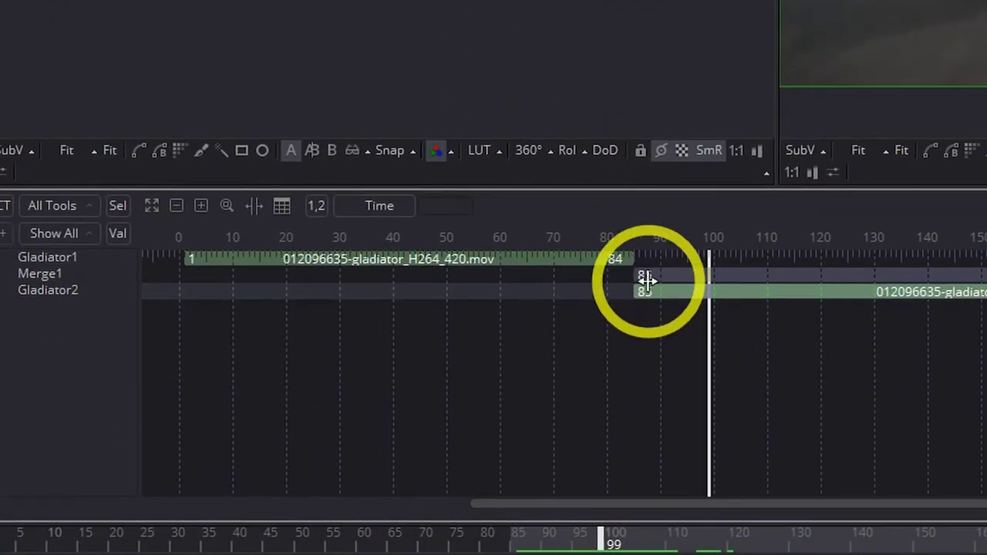
pyautogui.moveTo(600, 541); pyautogui.dragTo(624, 542)
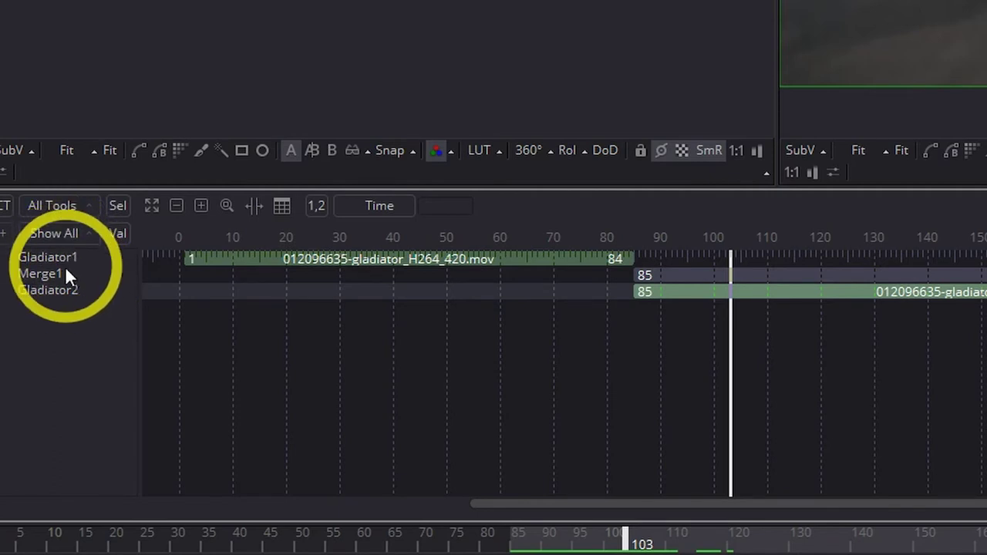
pyautogui.moveTo(624, 540); pyautogui.dragTo(638, 539)
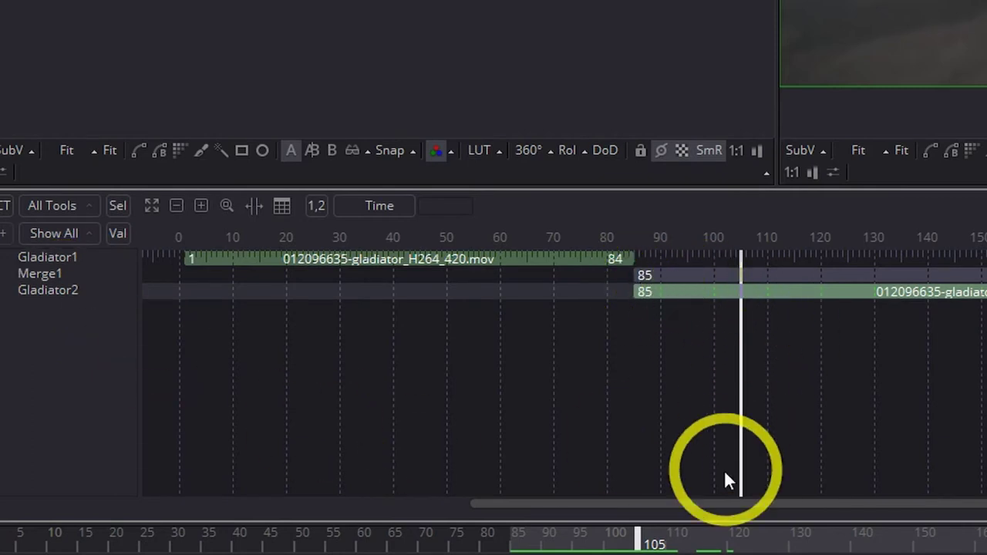
pyautogui.moveTo(743, 468); pyautogui.dragTo(764, 424)
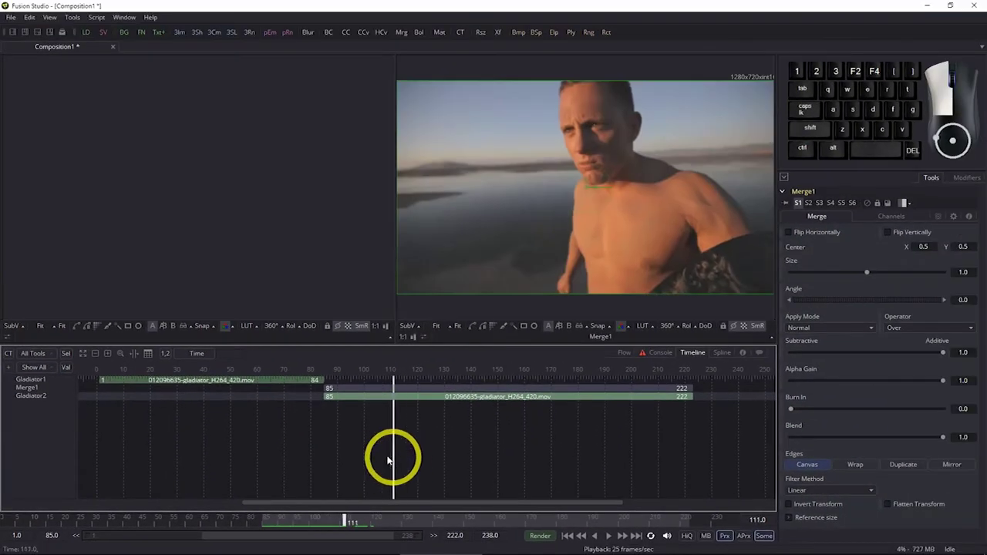
pyautogui.moveTo(387, 460); pyautogui.dragTo(421, 471)
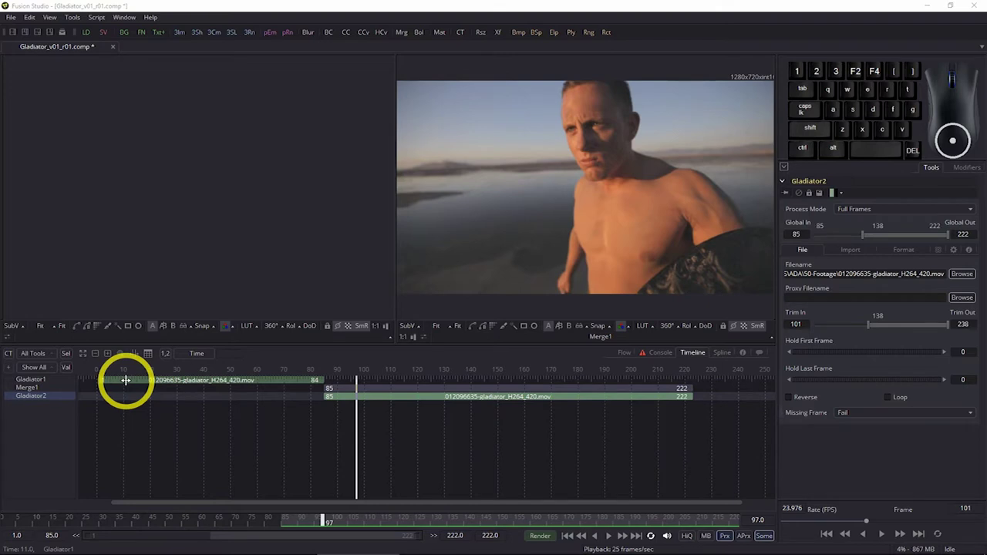
# Step: Shift the Merge1 segment earlier in the Timeline so it ends at frame 200, and try adjusting its end
pyautogui.click(322, 388)
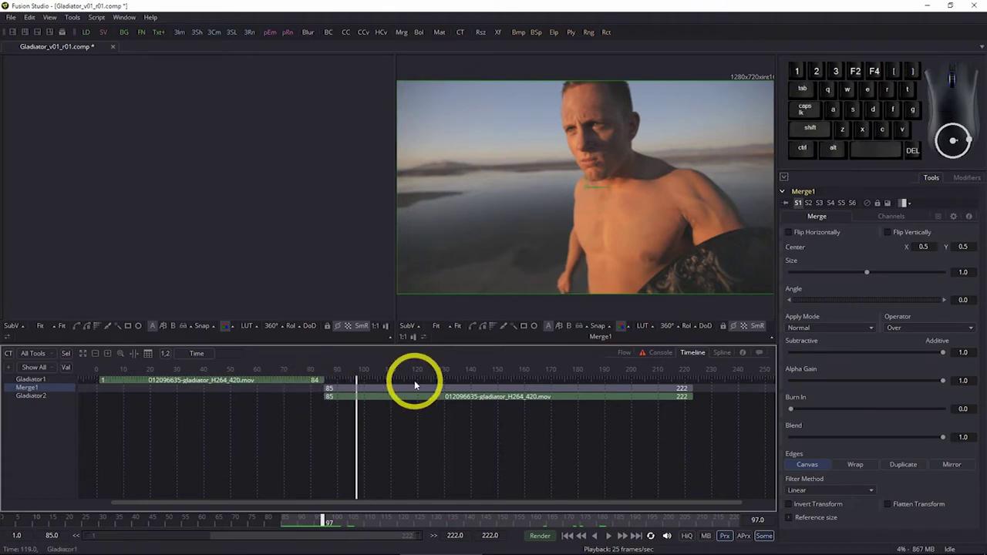
pyautogui.click(507, 387)
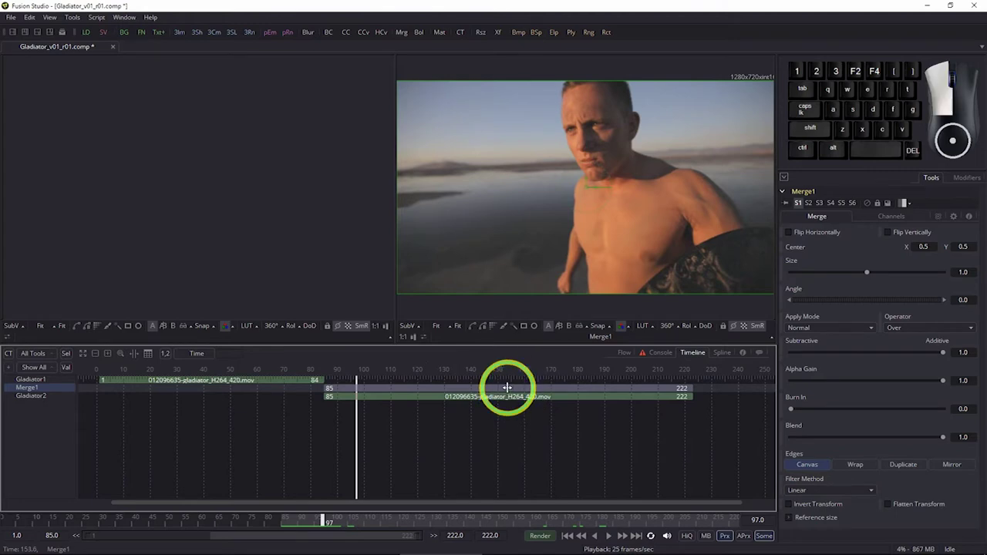
pyautogui.moveTo(507, 387); pyautogui.dragTo(448, 387)
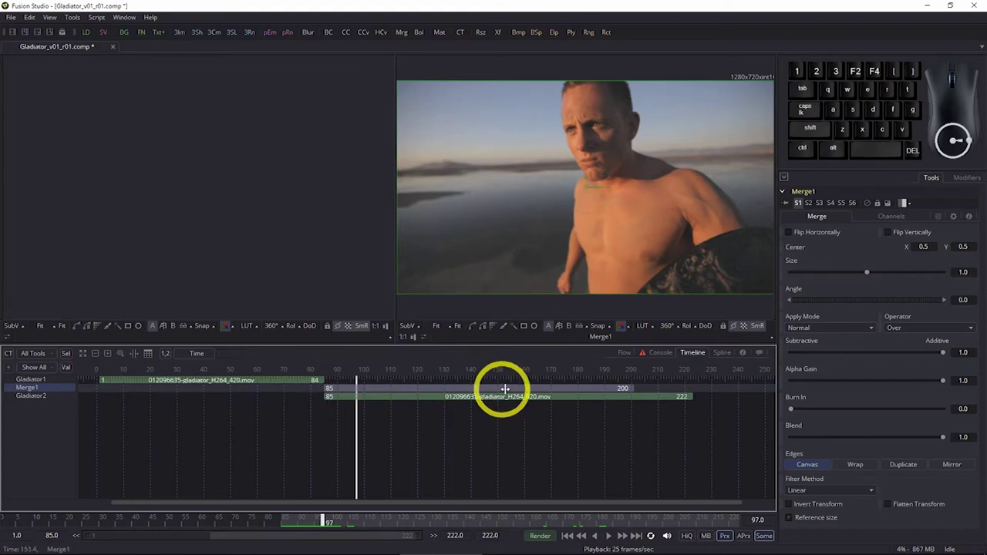
pyautogui.moveTo(465, 387)
pyautogui.mouseDown()
pyautogui.moveTo(489, 387)
pyautogui.moveTo(465, 387)
pyautogui.mouseUp()
pyautogui.moveTo(627, 388)
pyautogui.mouseDown()
pyautogui.moveTo(676, 396)
pyautogui.moveTo(633, 393)
pyautogui.mouseUp()
pyautogui.press('ctrl')
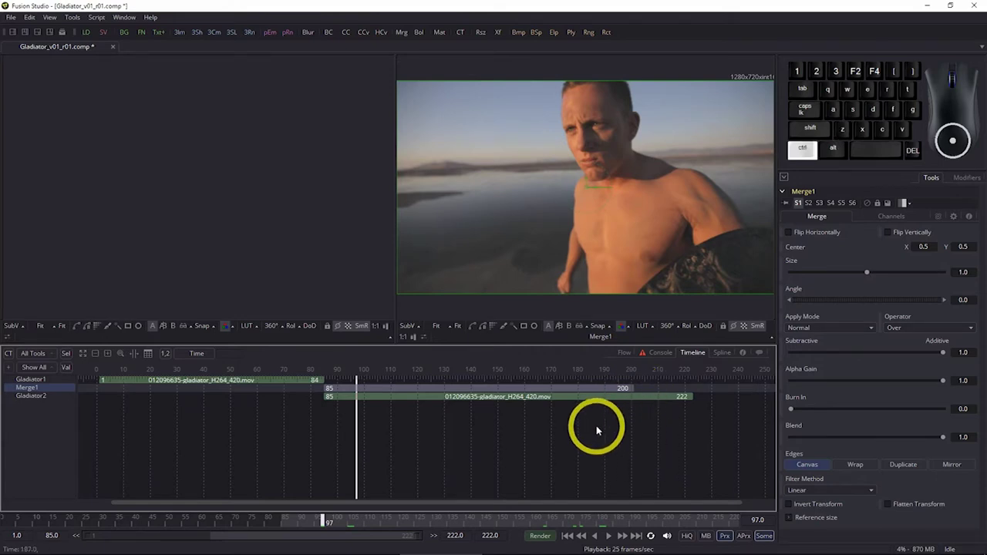
pyautogui.keyDown('ctrl'); pyautogui.click(596, 426); pyautogui.keyUp('ctrl')
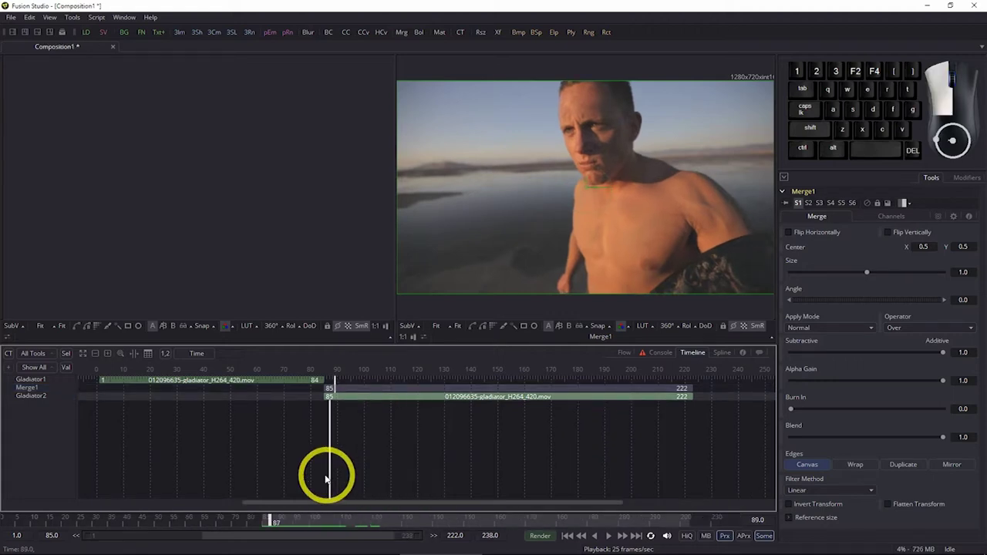
# Step: Move the playhead to frame 97 and delete the Merge1 node from the flow
pyautogui.moveTo(326, 473); pyautogui.dragTo(357, 467)
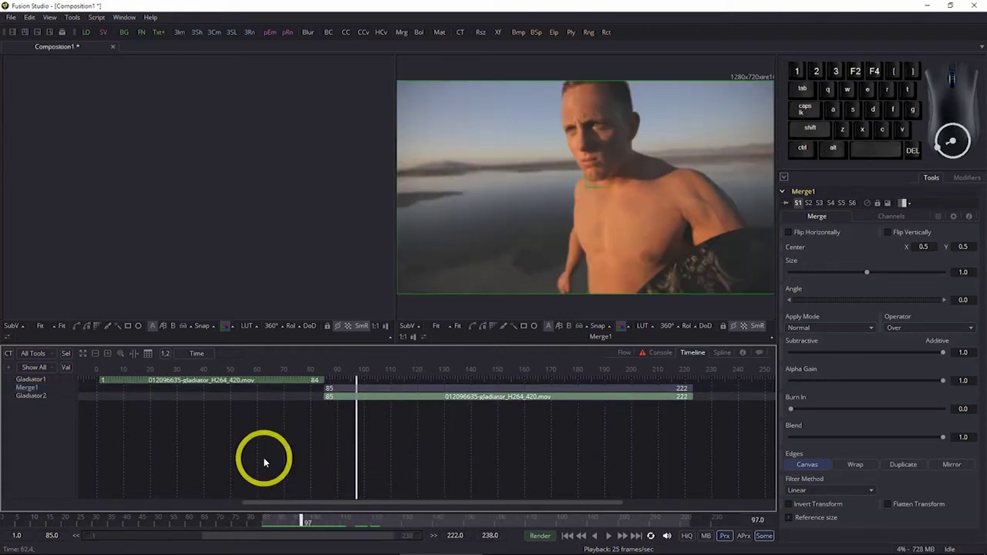
pyautogui.click(624, 353)
pyautogui.click(245, 403)
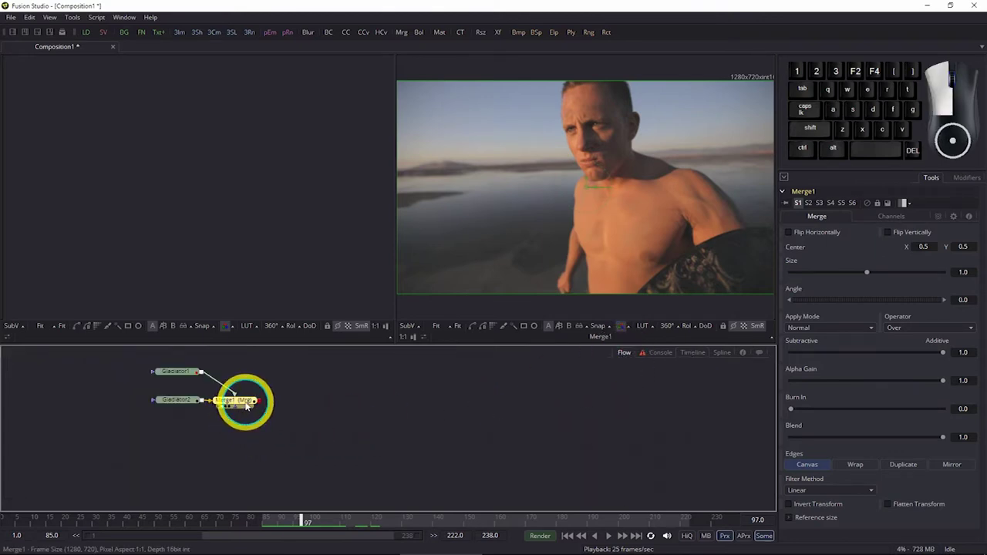
pyautogui.press('Delete')
pyautogui.click(249, 456)
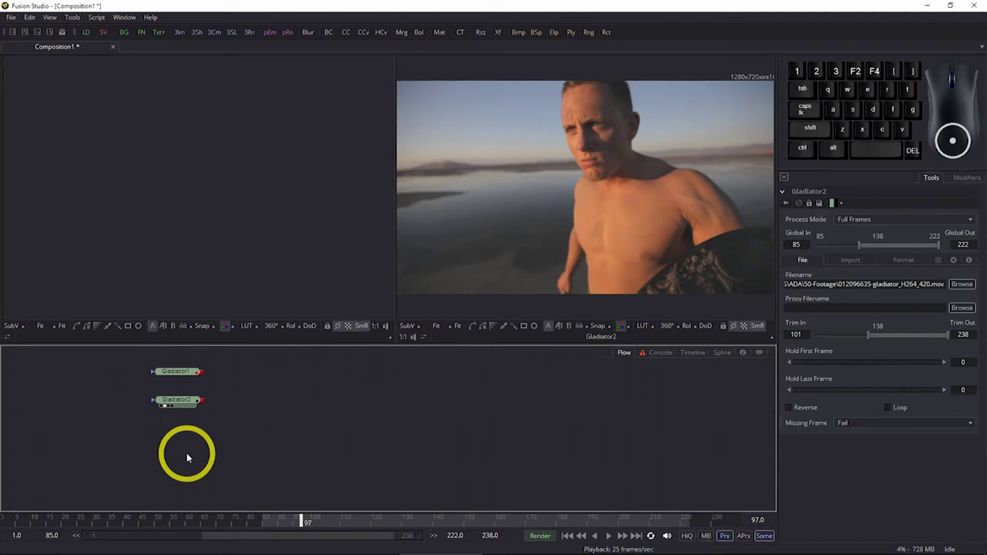
pyautogui.press('ctrl')
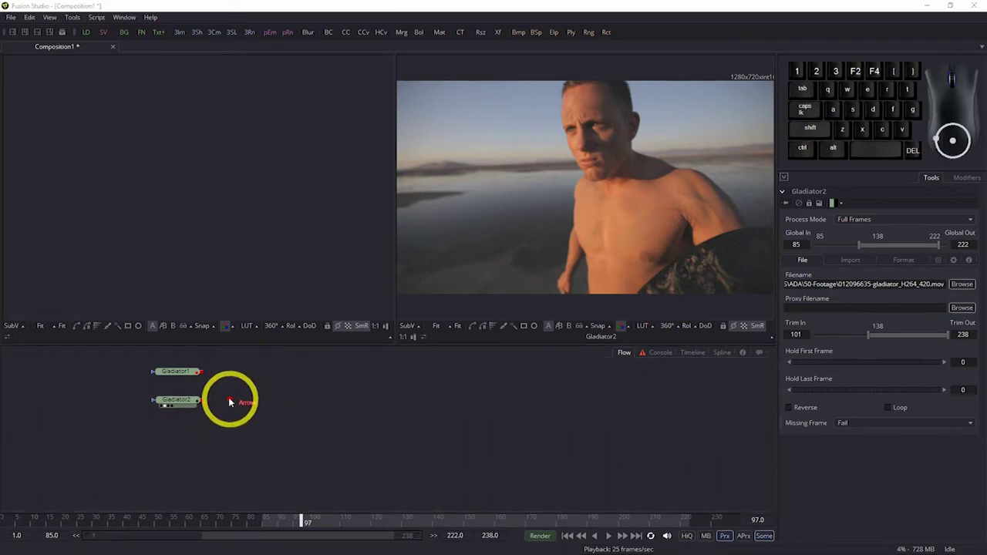
pyautogui.moveTo(252, 397); pyautogui.dragTo(83, 25)
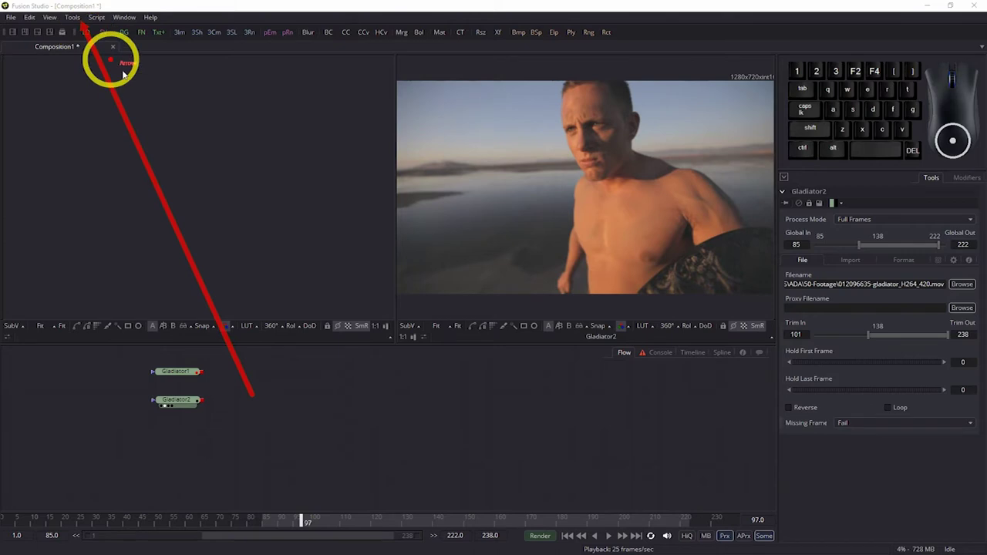
pyautogui.rightClick(270, 399)
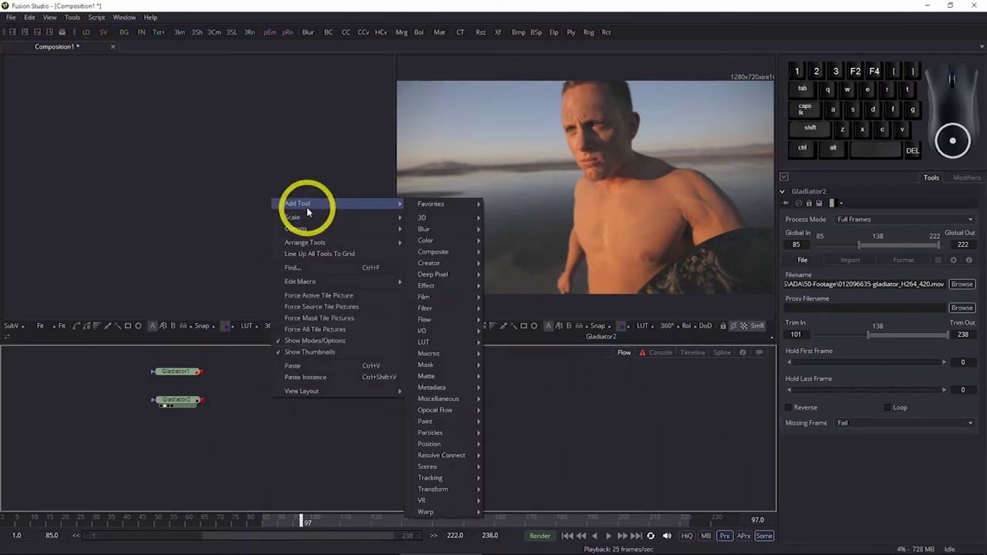
pyautogui.click(257, 448)
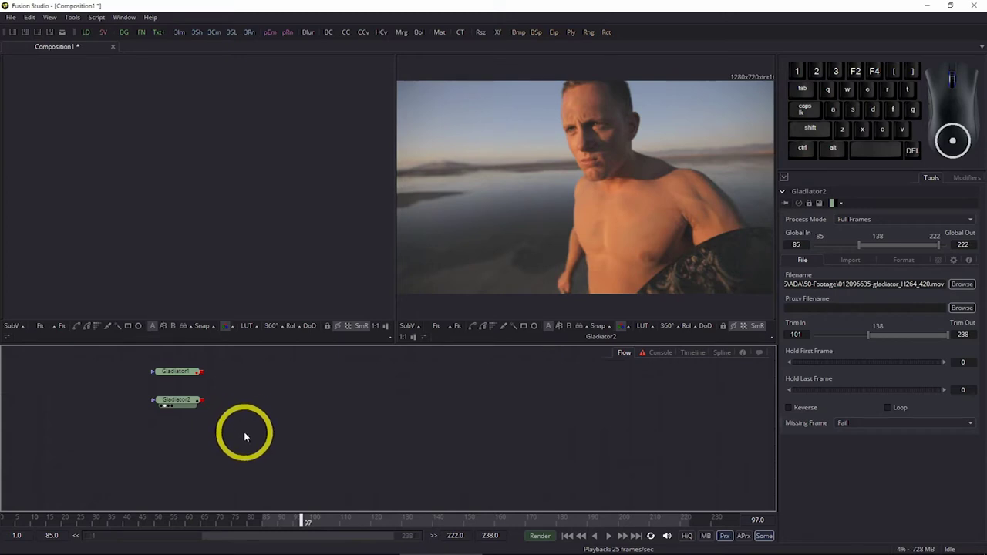
# Step: Add a Dissolve node to the flow and place it beside Gladiator2
pyautogui.press('ctrl')
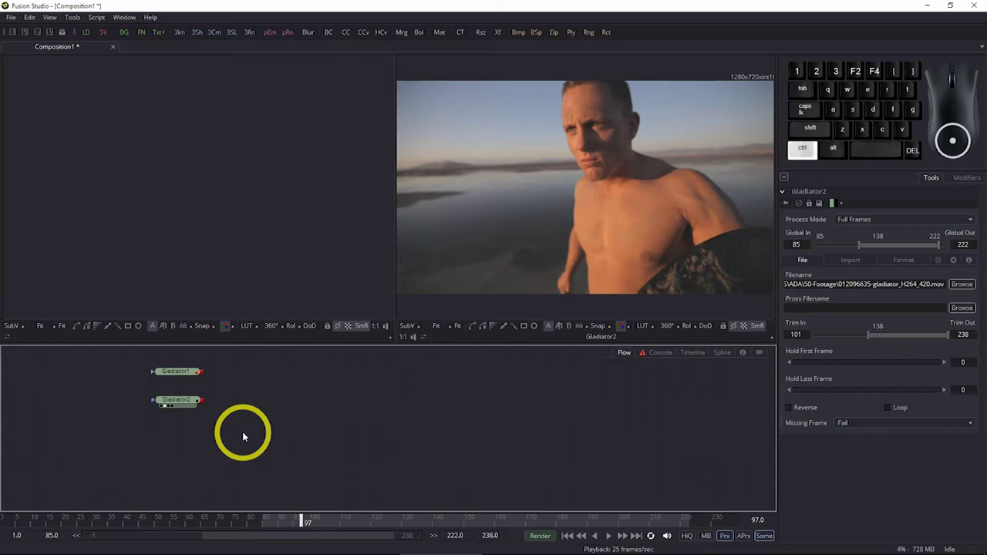
pyautogui.hotkey('ctrl', 'space')
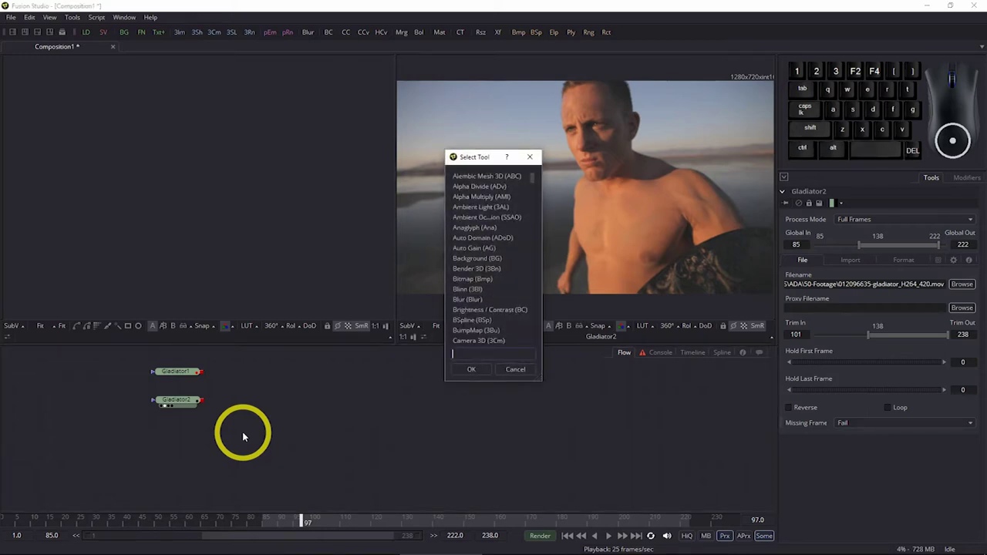
pyautogui.write('diss')
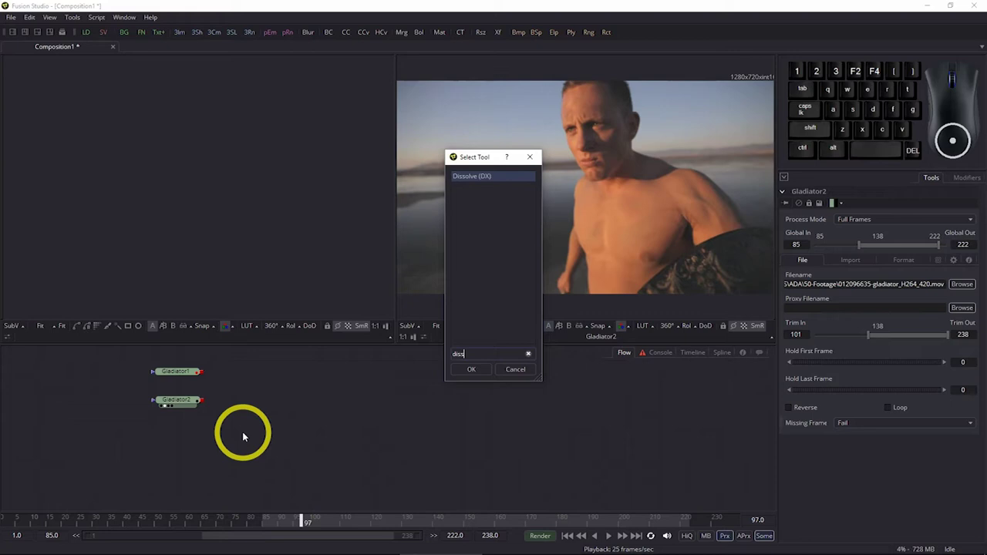
pyautogui.press('Return')
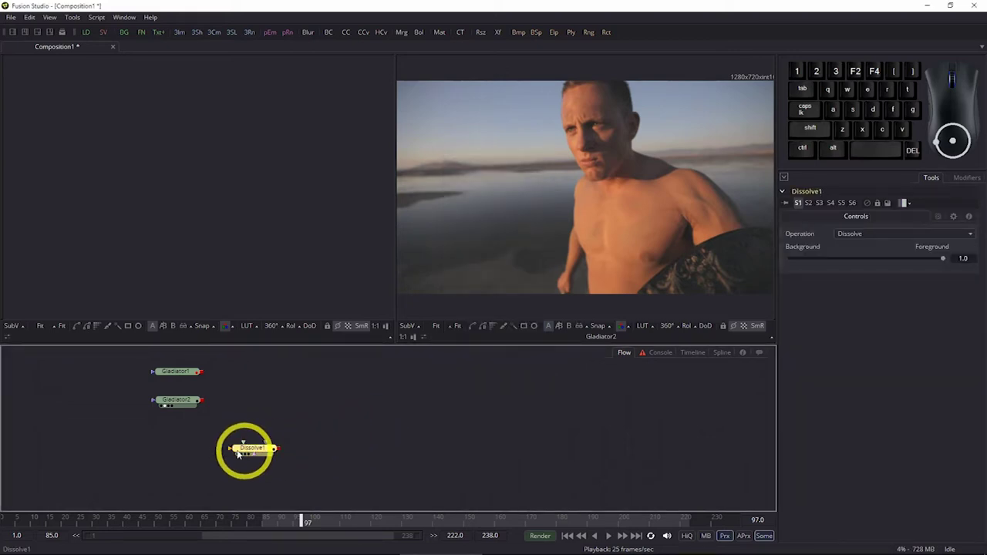
pyautogui.moveTo(252, 450); pyautogui.dragTo(241, 402)
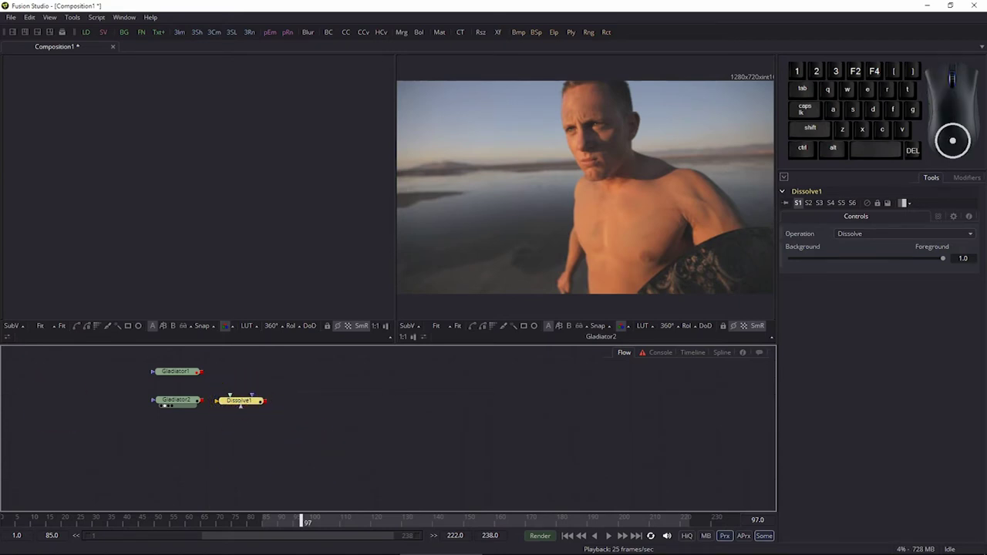
pyautogui.moveTo(266, 400); pyautogui.dragTo(779, 266)
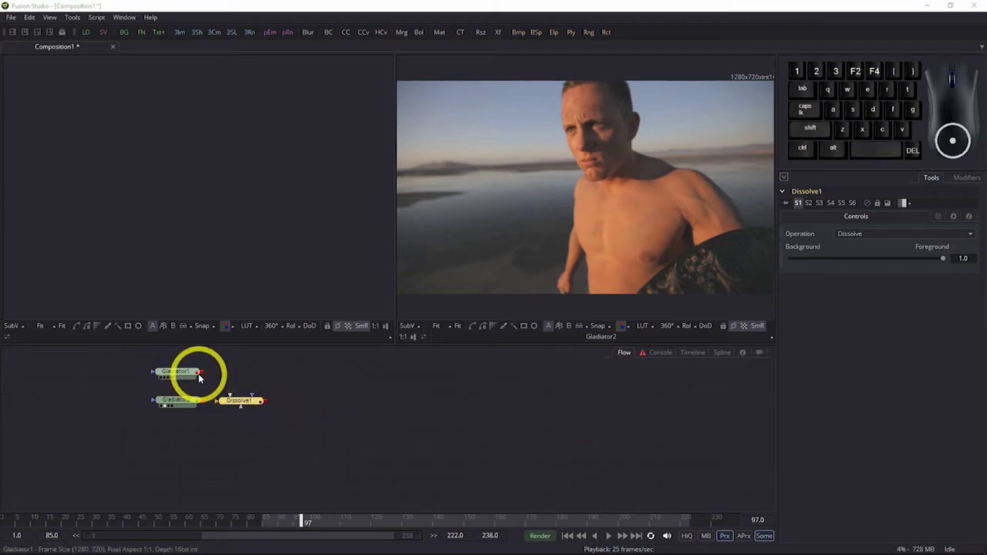
# Step: Connect Gladiator1 to the Dissolve's background and Gladiator2 to its foreground, and show the Dissolve in the first viewer
pyautogui.moveTo(202, 374)
pyautogui.mouseDown()
pyautogui.moveTo(218, 405)
pyautogui.moveTo(233, 408)
pyautogui.moveTo(218, 406)
pyautogui.moveTo(230, 397)
pyautogui.mouseUp()
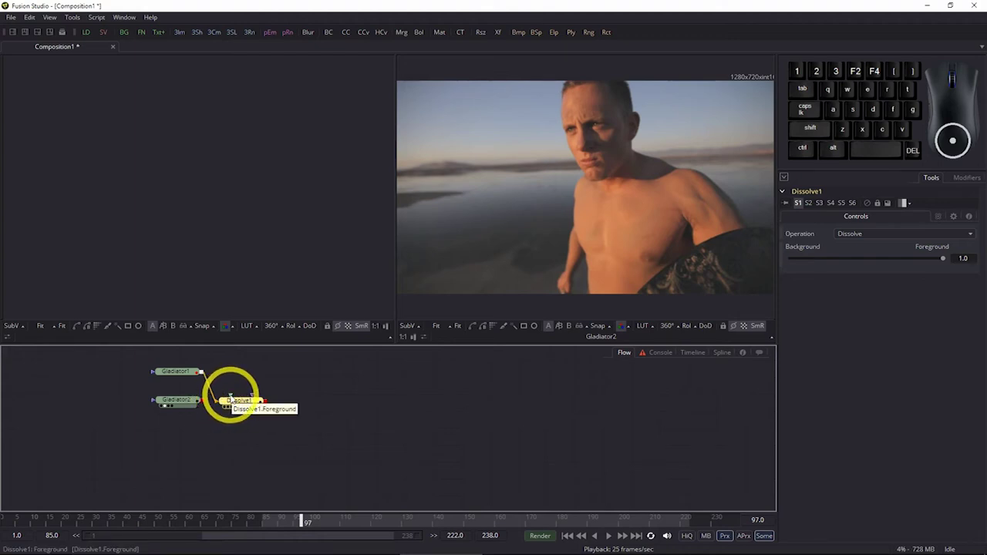
pyautogui.moveTo(202, 400); pyautogui.dragTo(231, 401)
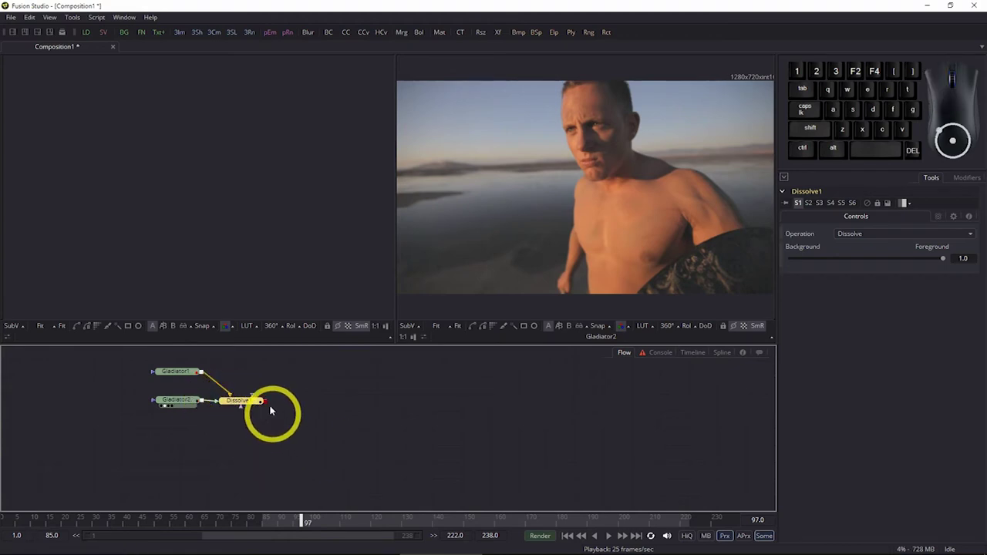
pyautogui.click(231, 404)
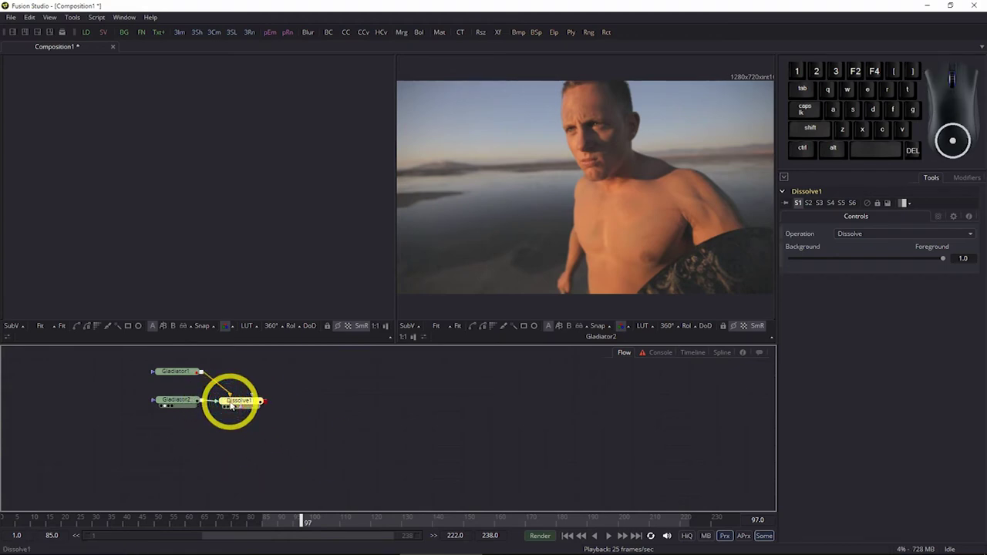
pyautogui.press('1')
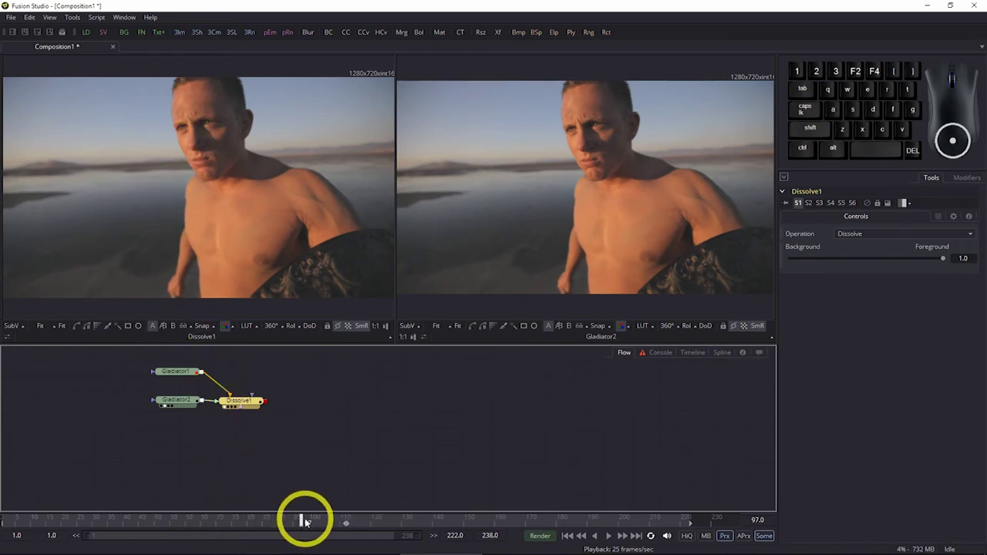
# Step: Scrub the dissolve result across the cut between the two clips and compare its active ranges with both loaders in the Timeline
pyautogui.click(176, 523)
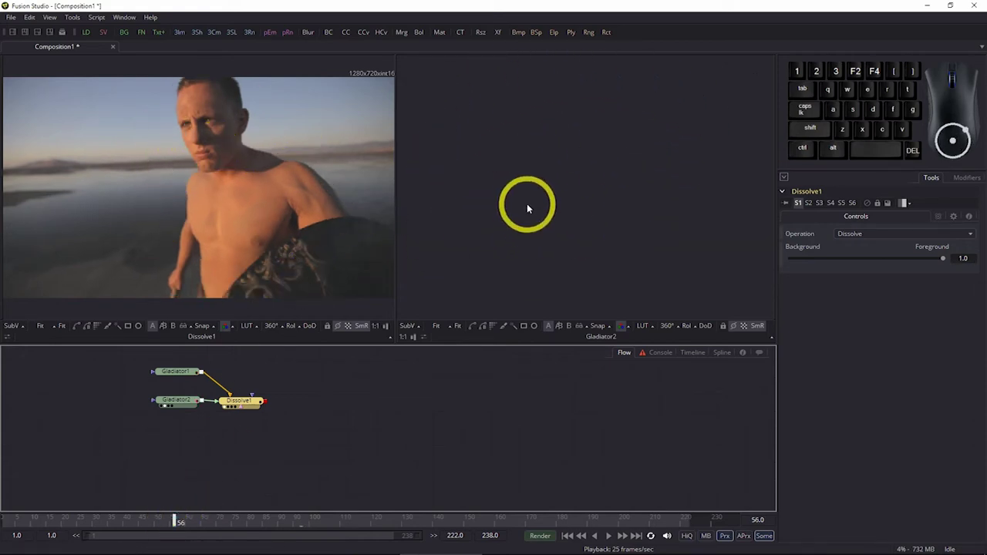
pyautogui.click(691, 353)
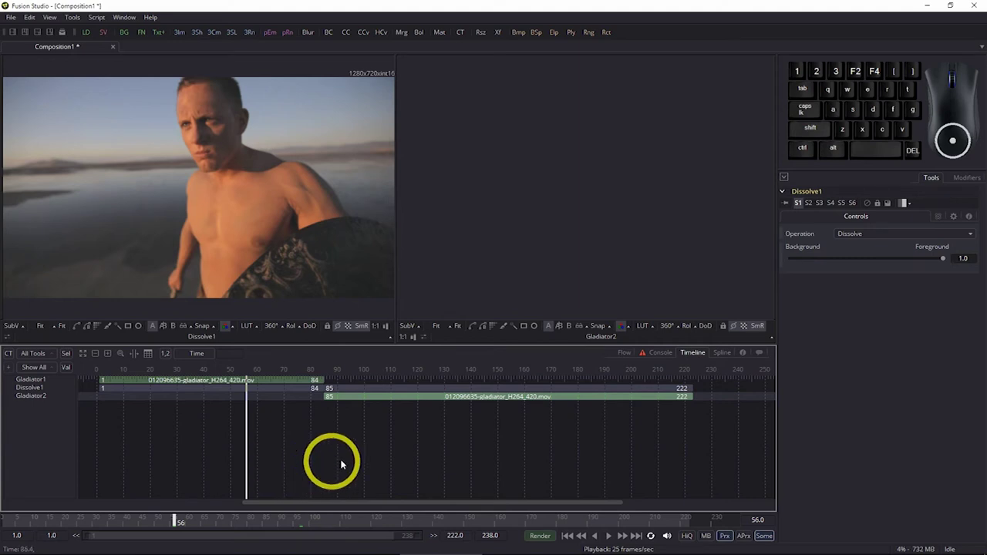
pyautogui.moveTo(943, 259); pyautogui.dragTo(971, 265)
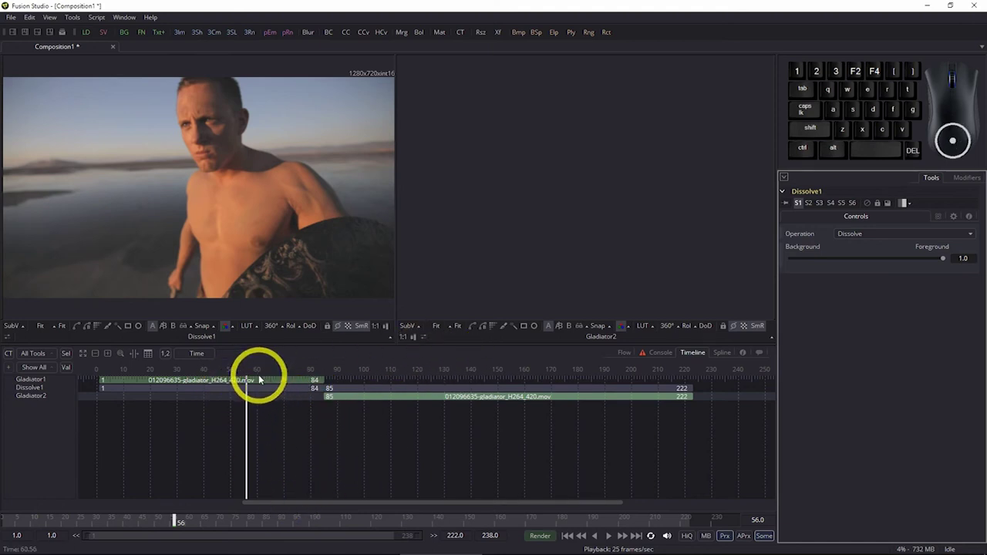
pyautogui.click(268, 426)
pyautogui.moveTo(279, 429); pyautogui.dragTo(314, 435)
pyautogui.moveTo(324, 438)
pyautogui.mouseDown()
pyautogui.moveTo(311, 434)
pyautogui.moveTo(332, 435)
pyautogui.mouseUp()
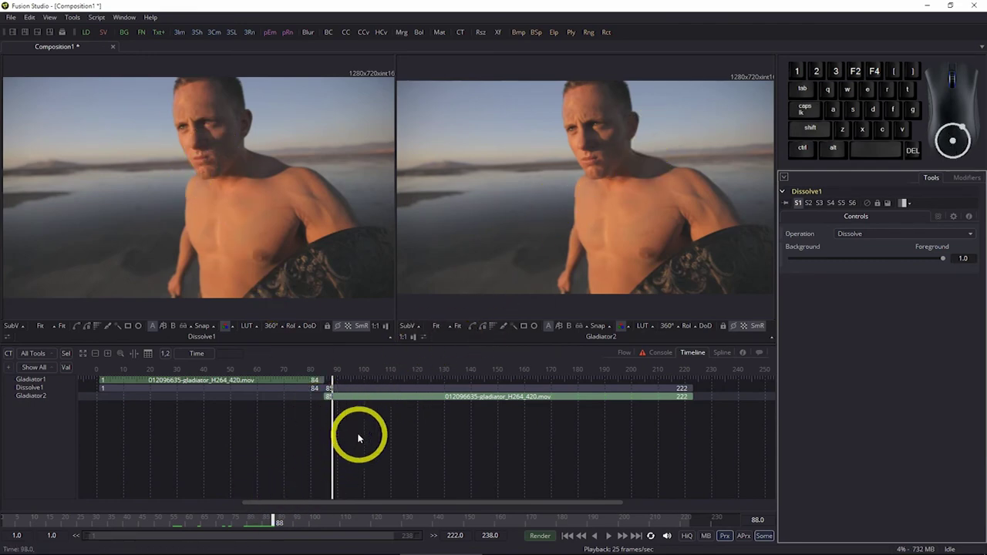
pyautogui.moveTo(330, 418); pyautogui.dragTo(297, 432)
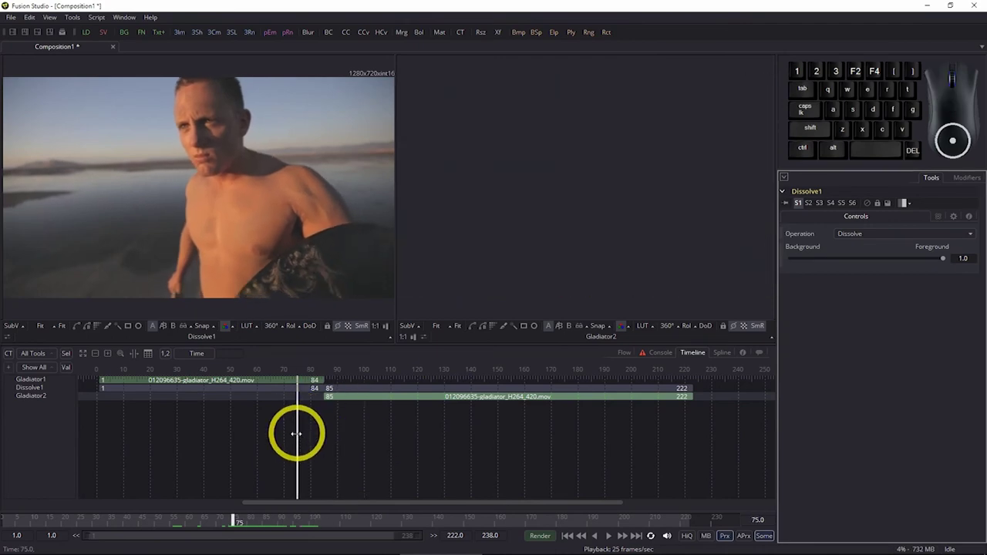
# Step: Lock the second viewer, return to the flow and move the playhead to frame 84
pyautogui.click(723, 325)
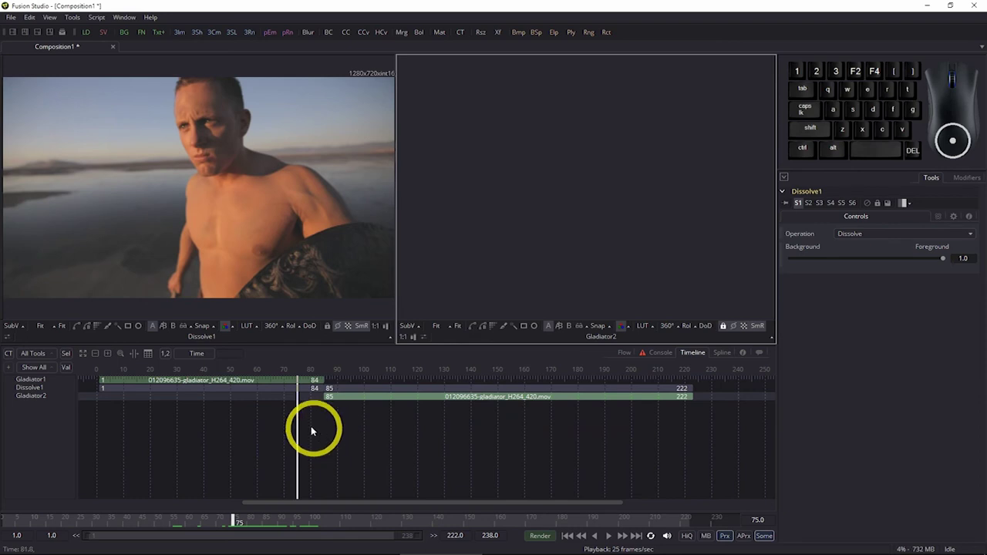
pyautogui.click(624, 352)
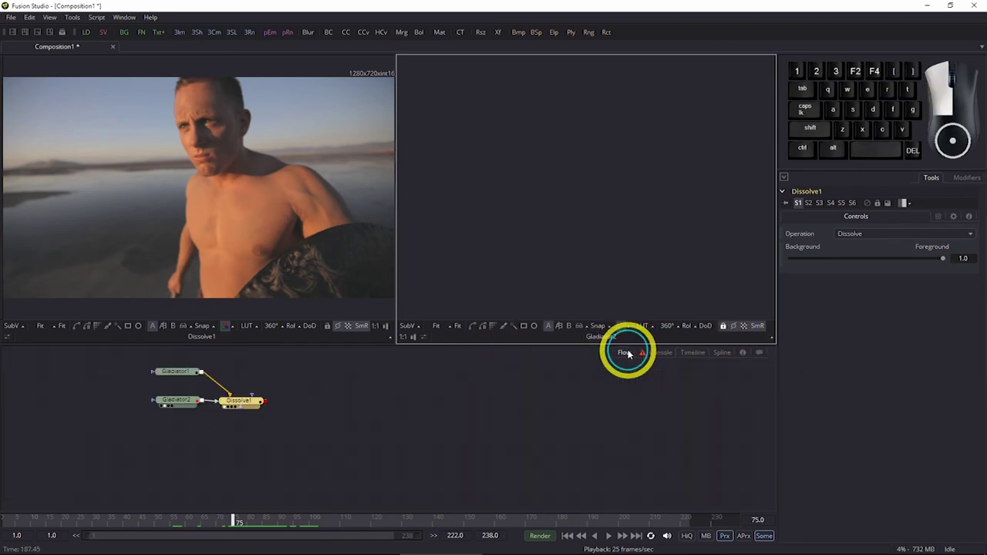
pyautogui.click(316, 437)
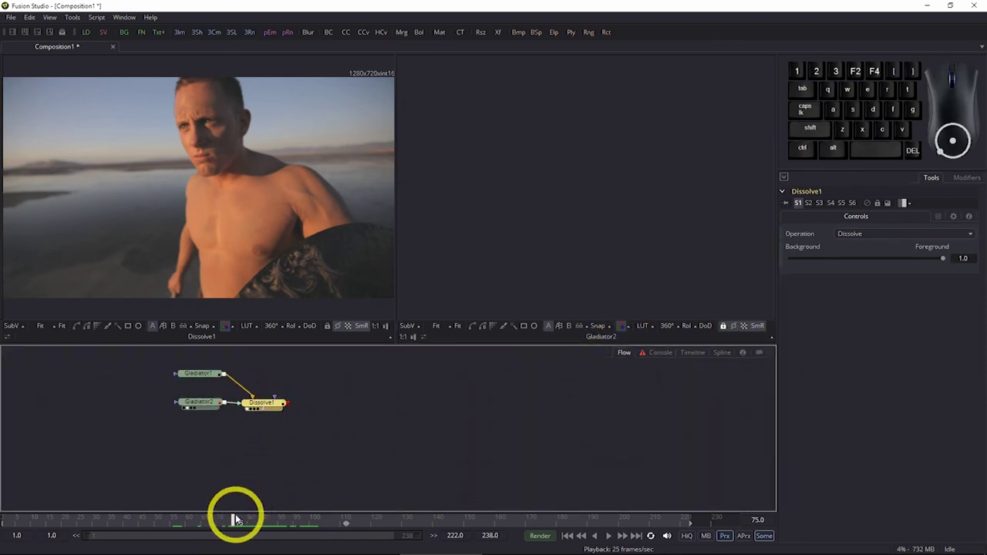
pyautogui.moveTo(233, 523); pyautogui.dragTo(259, 529)
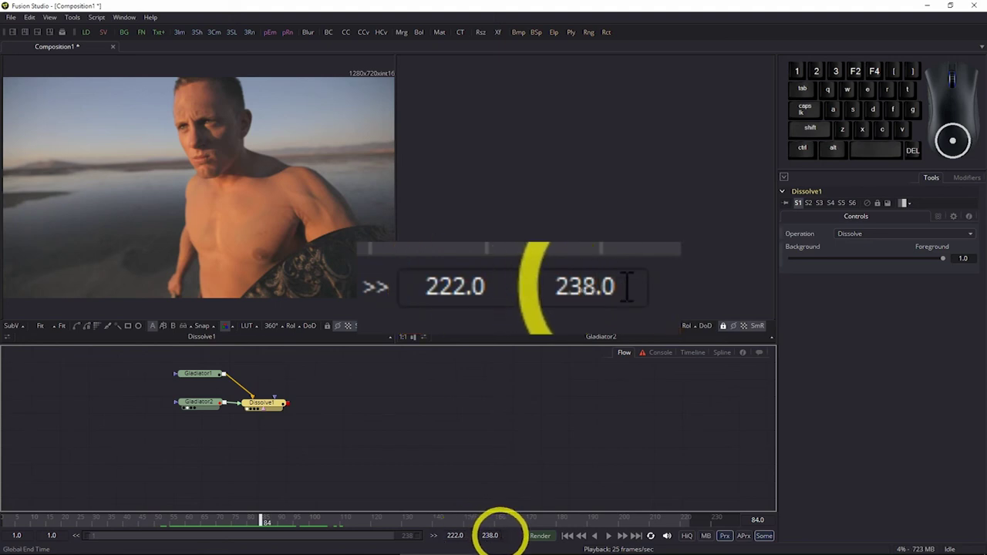
# Step: Set the composition's global end time to frame 222
pyautogui.click(490, 535)
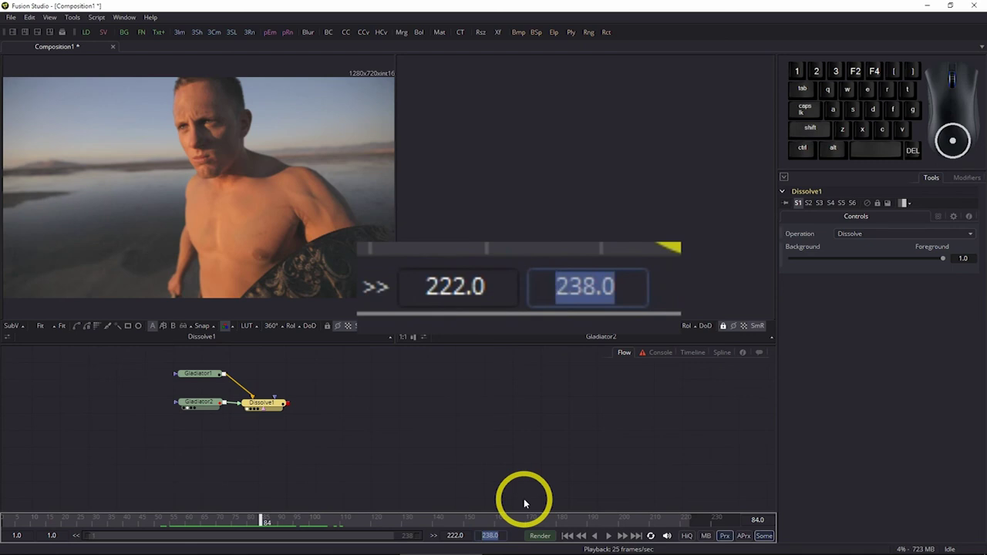
pyautogui.write('222')
pyautogui.press('Return')
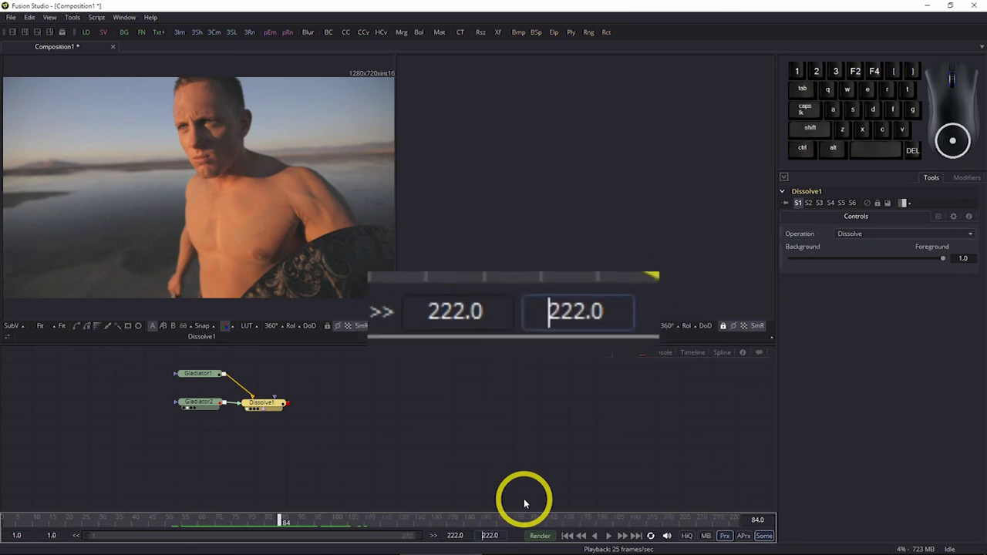
# Step: Play back the joined clips from the Dissolve, stop playback and return to frame 1
pyautogui.click(608, 535)
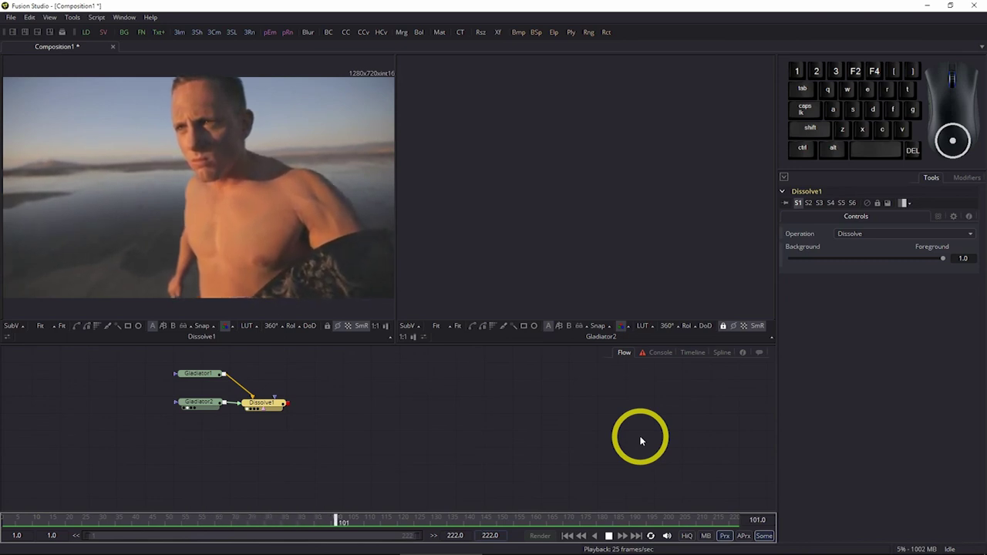
pyautogui.click(609, 536)
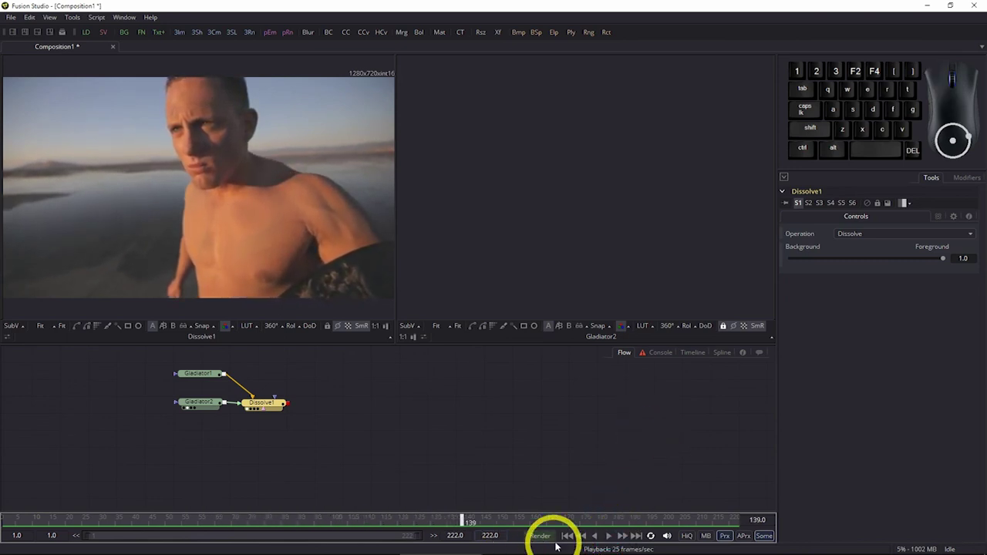
pyautogui.click(567, 535)
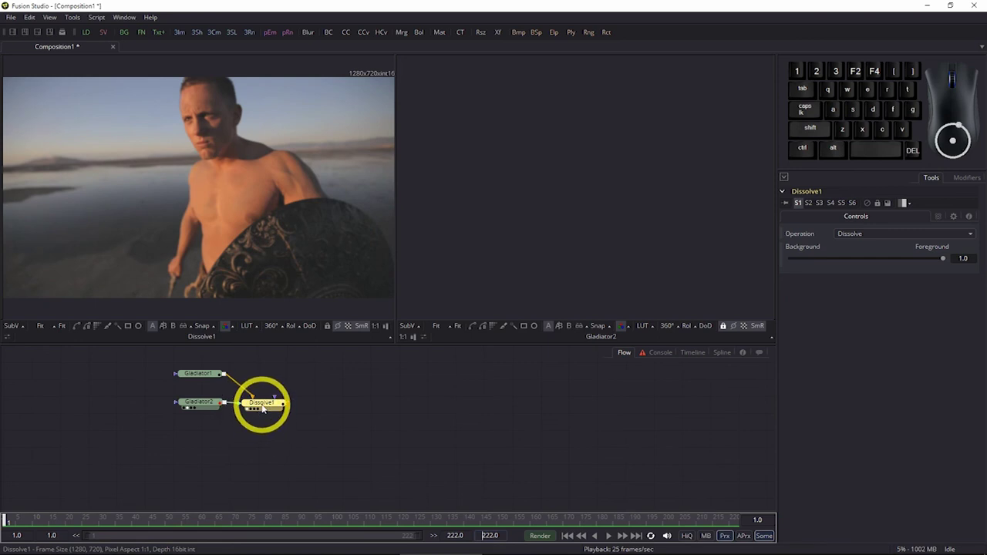
pyautogui.moveTo(263, 410)
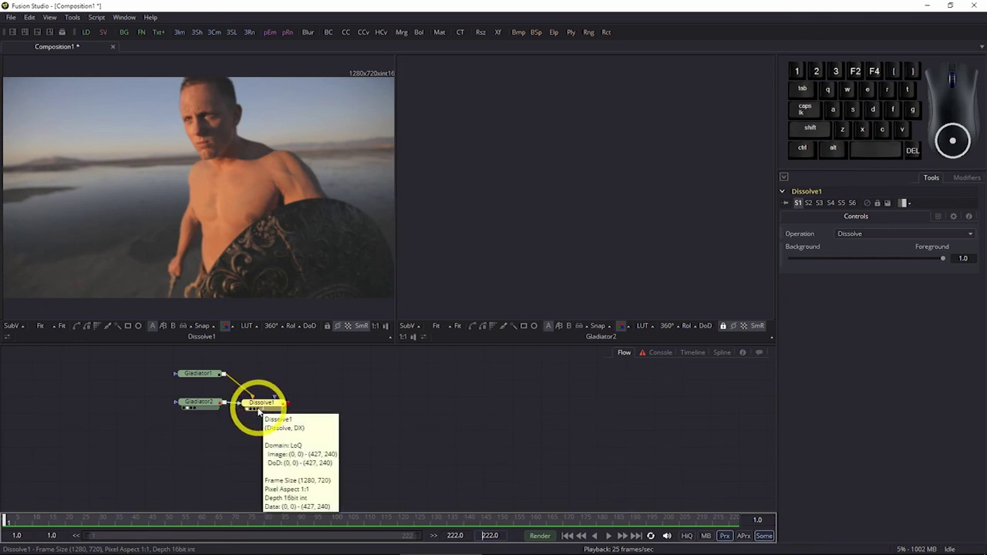